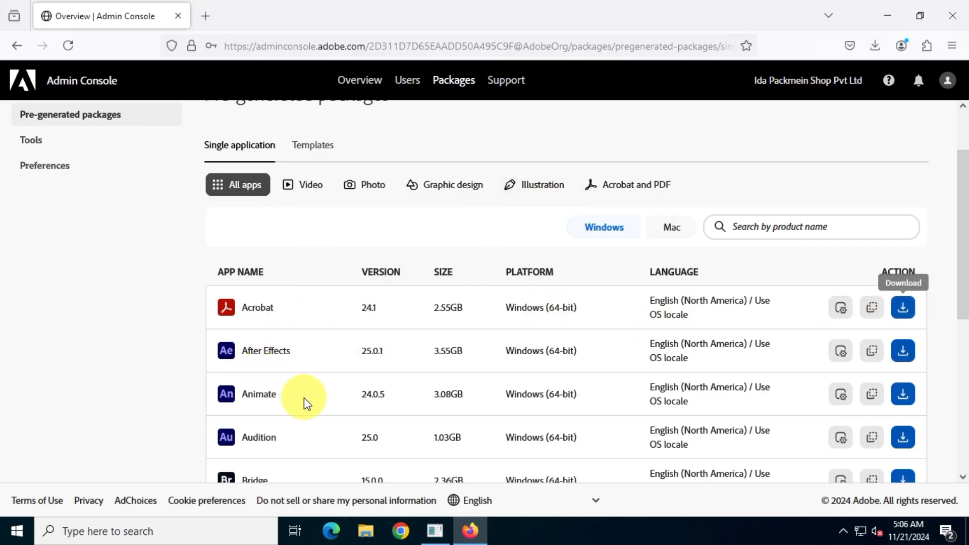
# Show 100 packages per page and download the Photoshop 26.0 Windows package as a 4.80 GB zip
pyautogui.moveTo(962, 181); pyautogui.dragTo(960, 346)
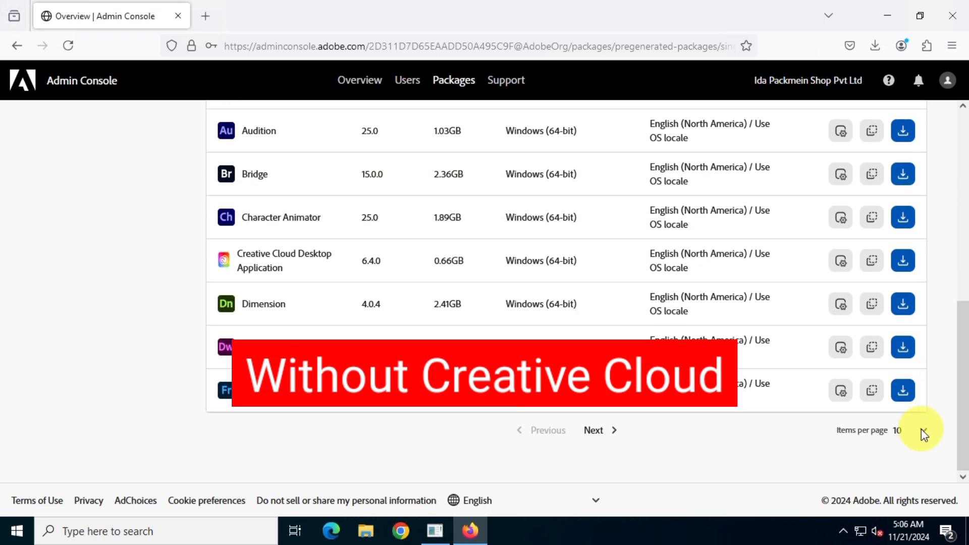
pyautogui.click(923, 432)
pyautogui.click(913, 401)
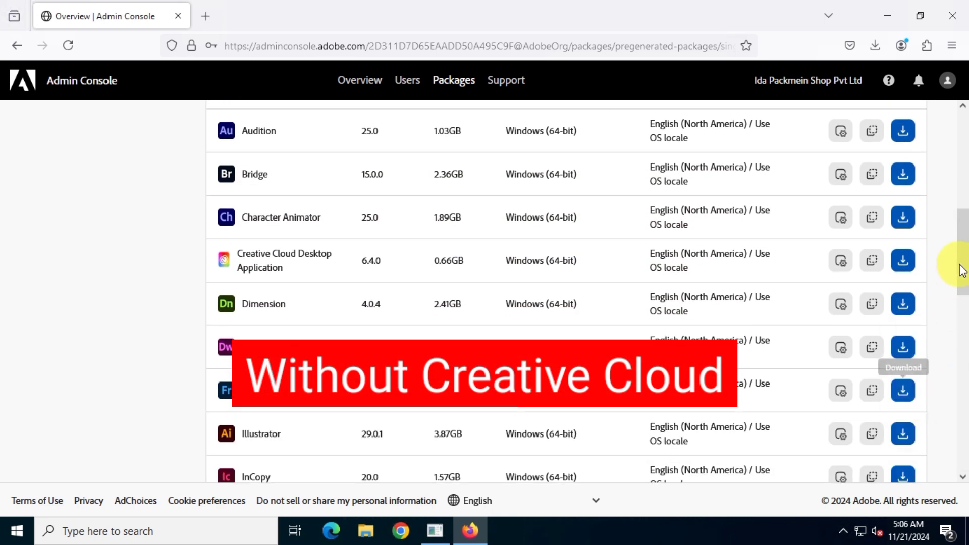
pyautogui.moveTo(959, 266); pyautogui.dragTo(961, 368)
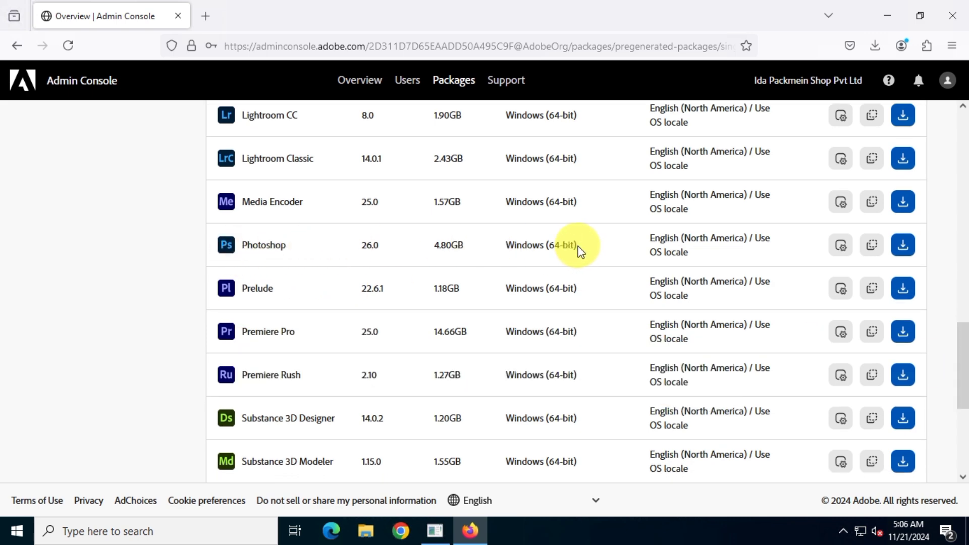
pyautogui.click(903, 245)
pyautogui.click(483, 326)
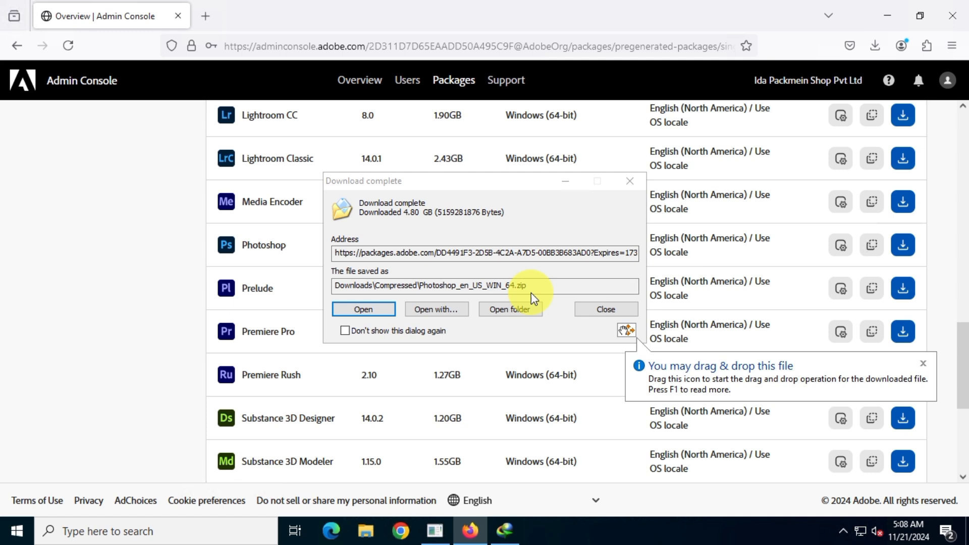
# Check Photoshop_en_US_WIN_64.zip in Downloads\Compressed, then minimise the folder window
pyautogui.click(505, 304)
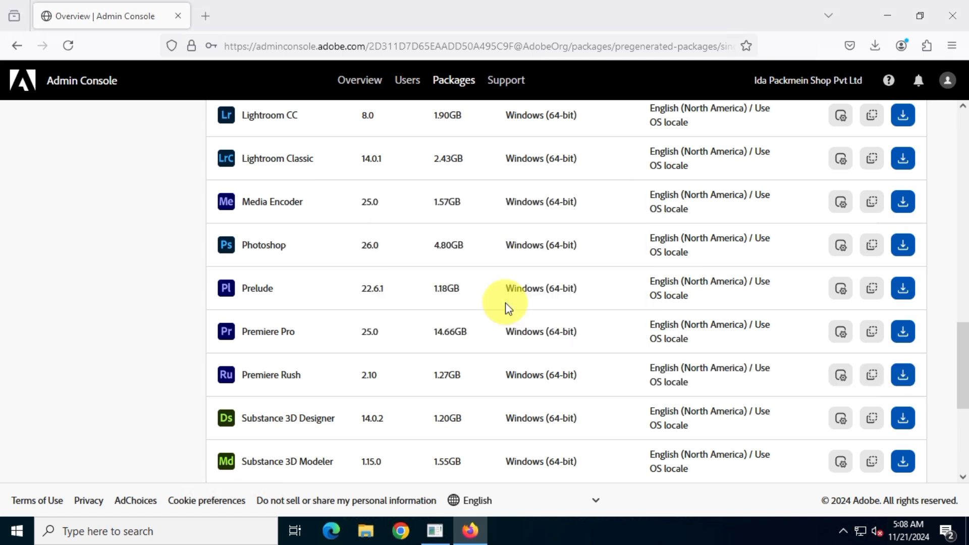
pyautogui.click(493, 230)
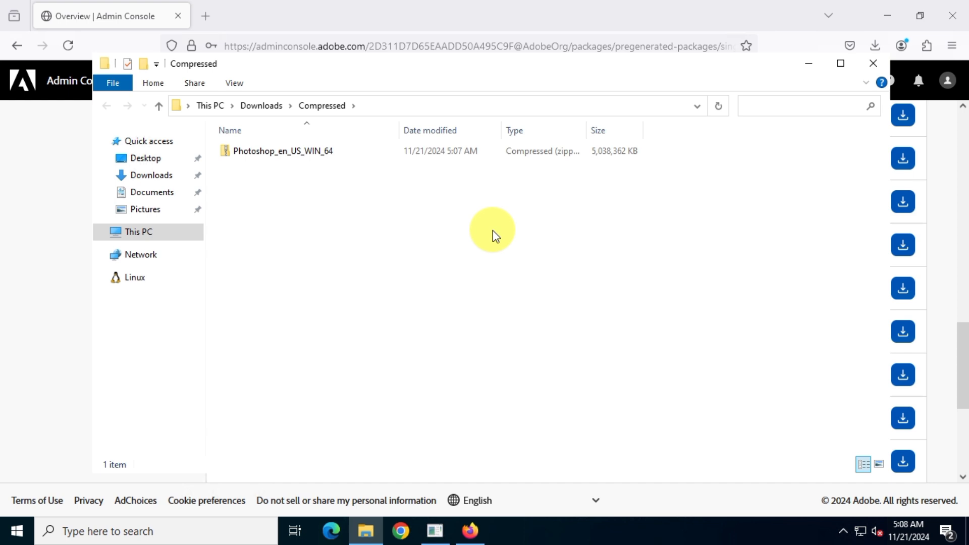
pyautogui.click(394, 151)
pyautogui.click(809, 62)
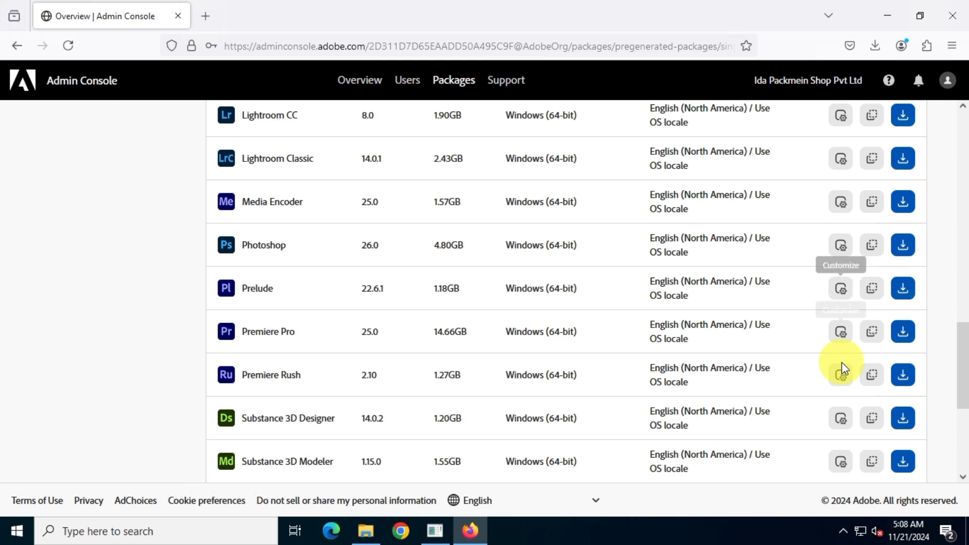
pyautogui.click(841, 245)
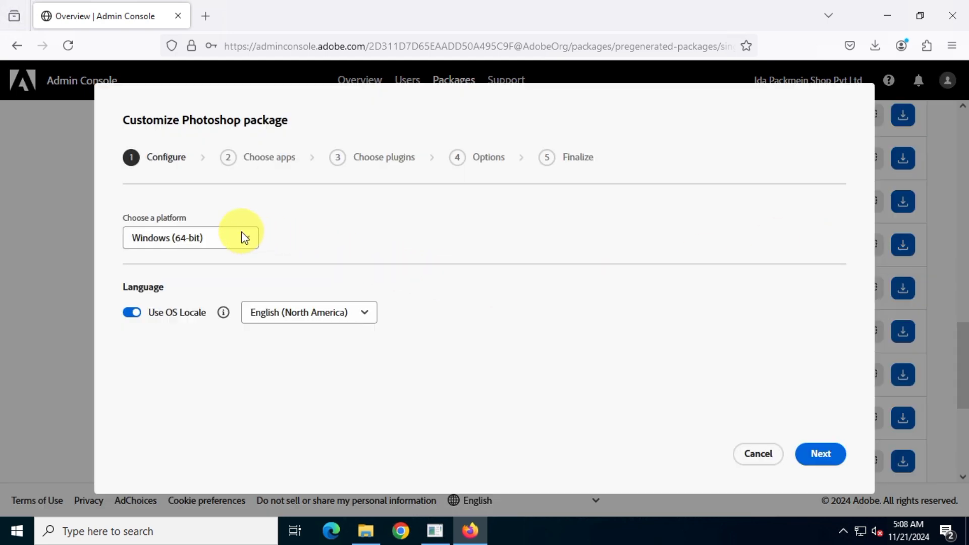
pyautogui.click(245, 237)
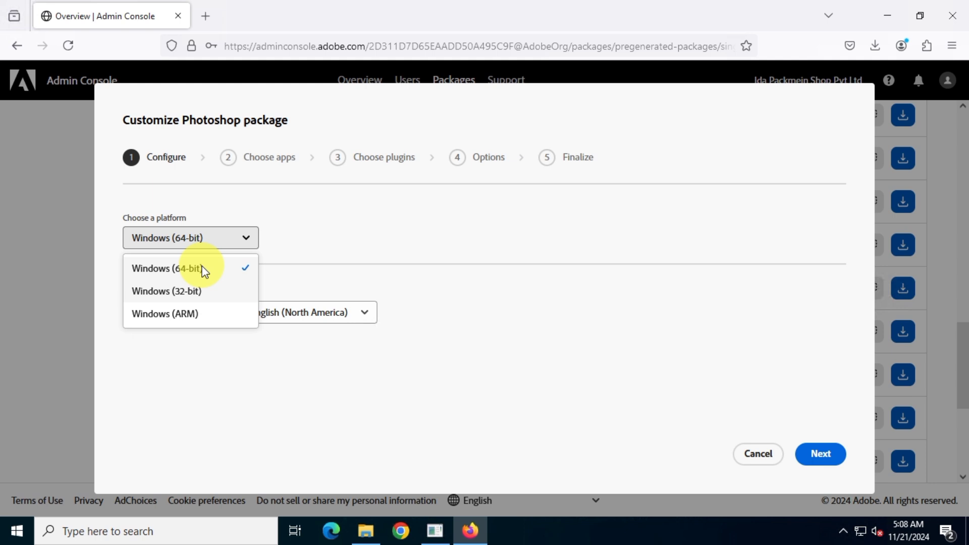
pyautogui.click(483, 339)
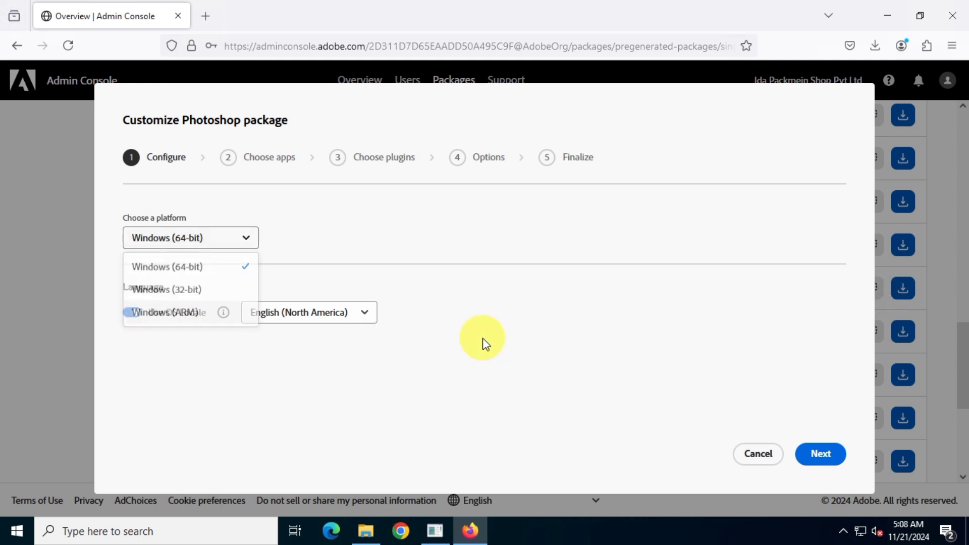
pyautogui.click(350, 311)
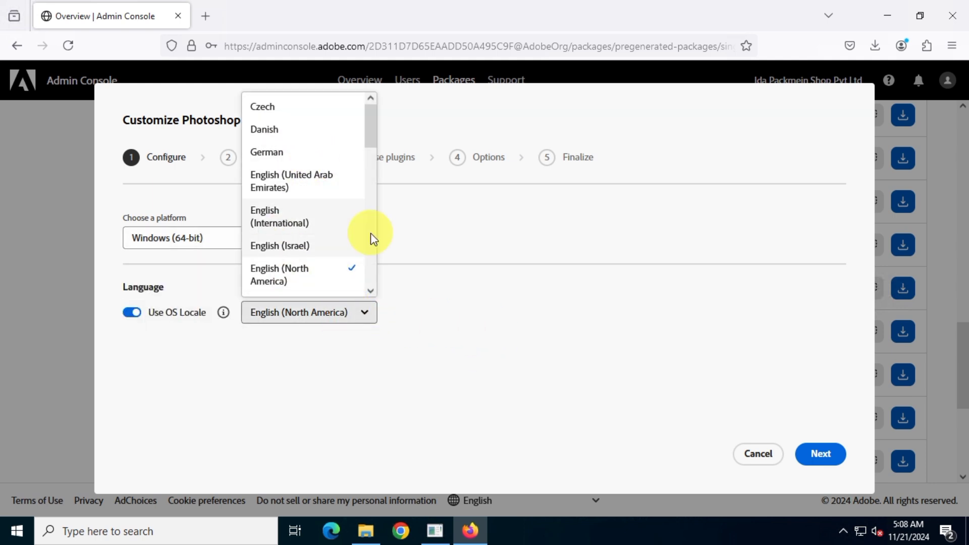
pyautogui.moveTo(370, 130); pyautogui.dragTo(430, 116)
pyautogui.click(430, 115)
pyautogui.click(836, 457)
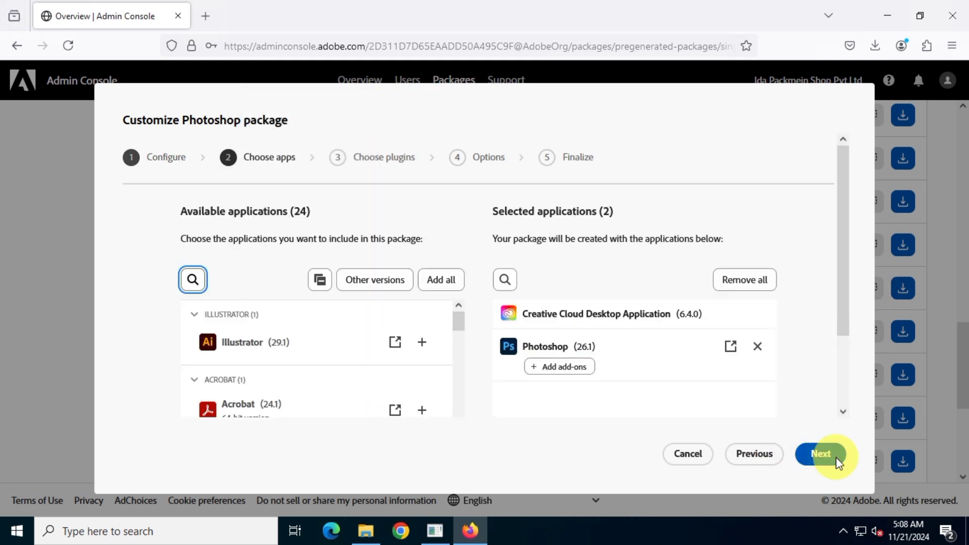
pyautogui.scroll(-2, 402, 328)
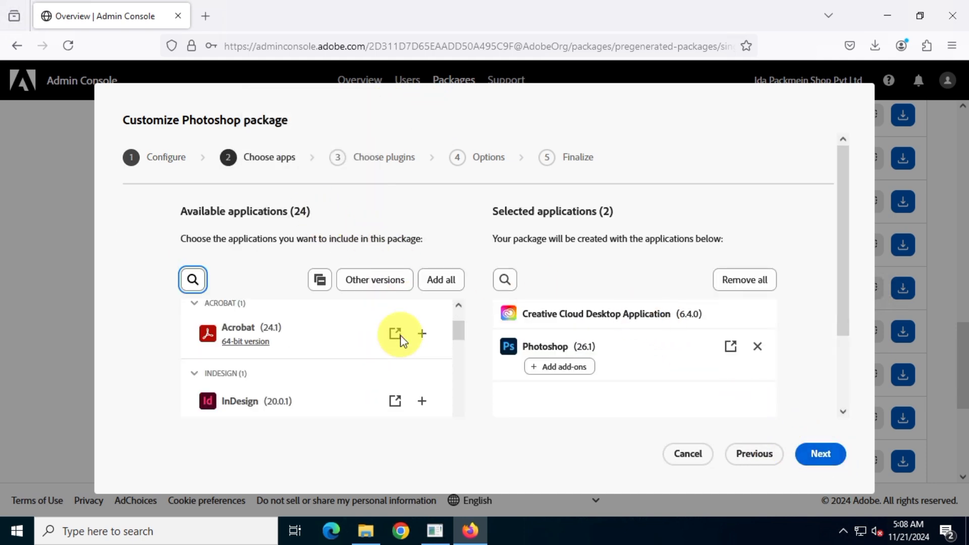
pyautogui.scroll(-3, 365, 372)
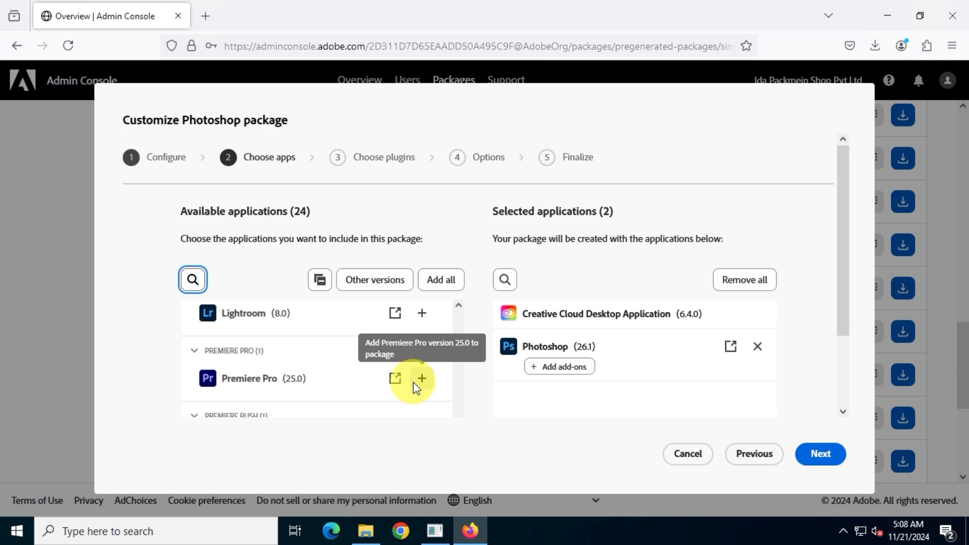
pyautogui.click(820, 453)
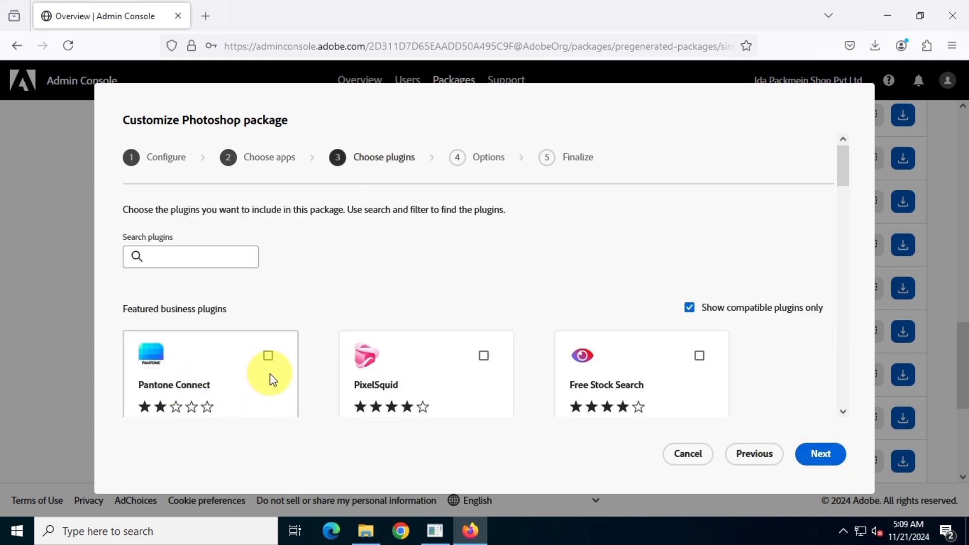
pyautogui.scroll(-2, 278, 371)
pyautogui.scroll(-6, 664, 321)
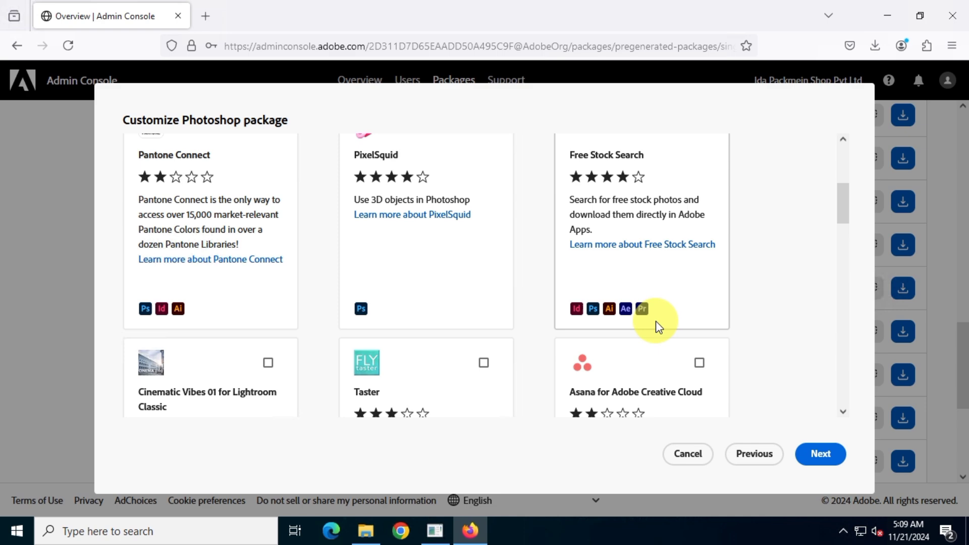
pyautogui.scroll(-10, 659, 328)
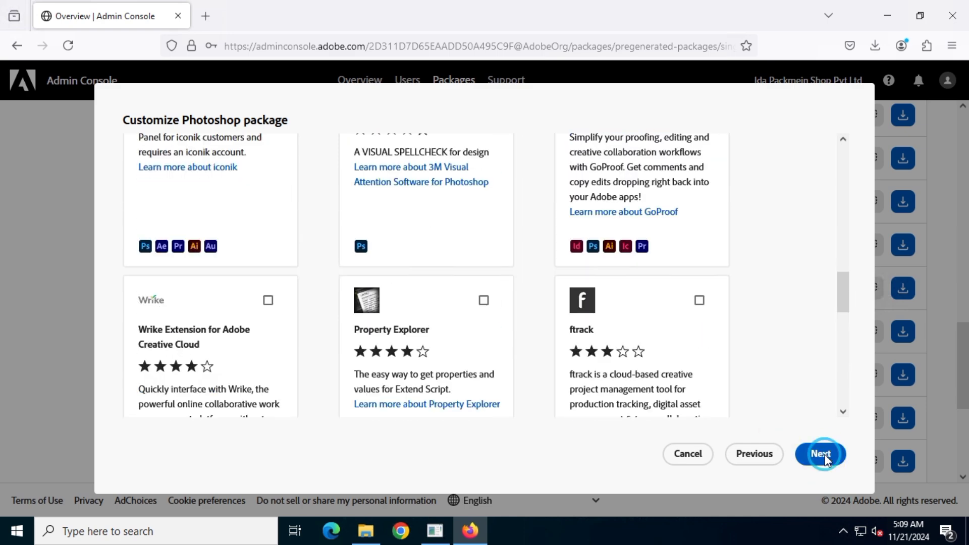
pyautogui.click(821, 454)
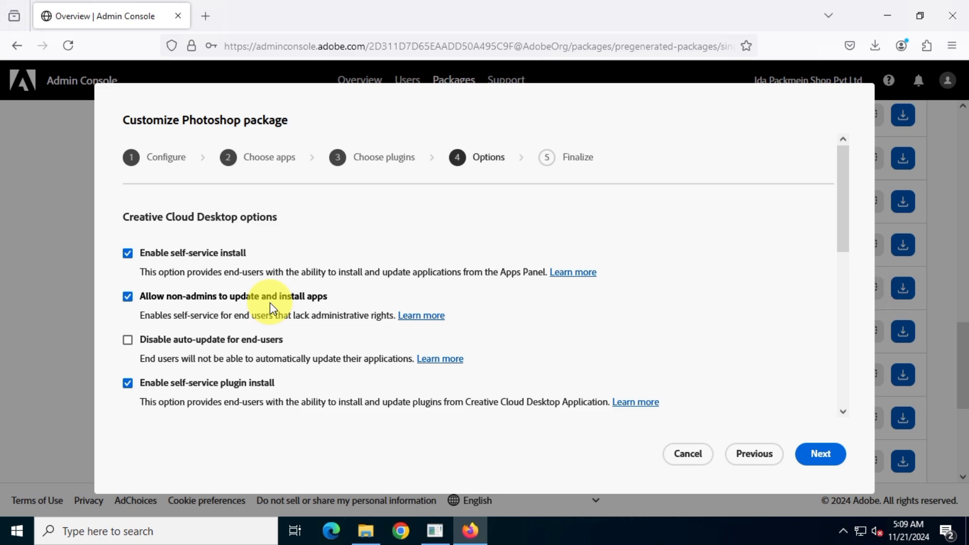
pyautogui.click(820, 462)
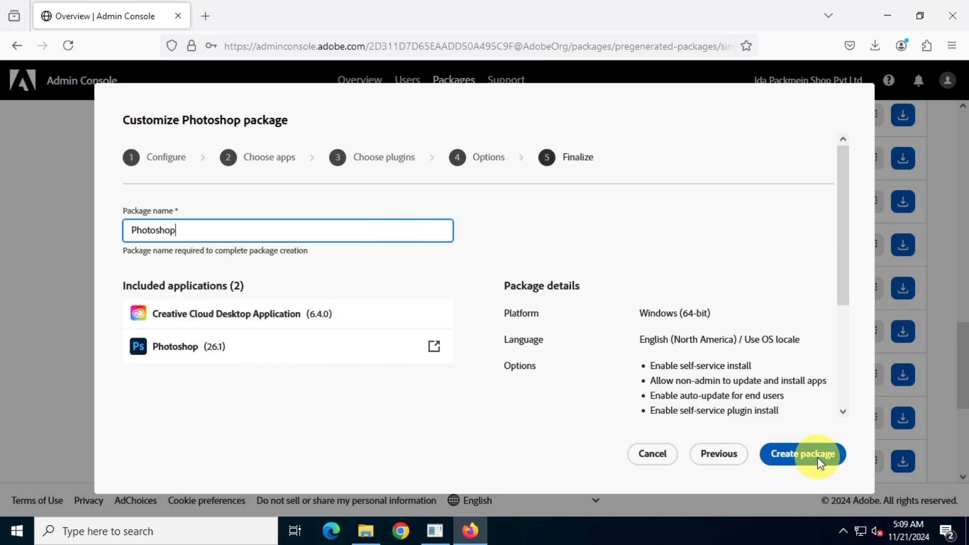
# Abandon the custom package and go to the Admin Console Overview page
pyautogui.click(656, 453)
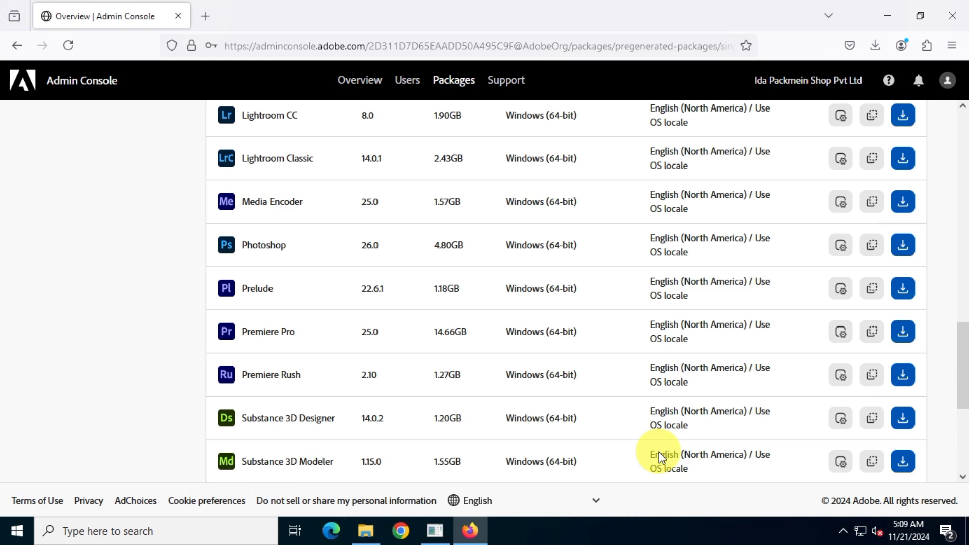
pyautogui.scroll(15, 693, 273)
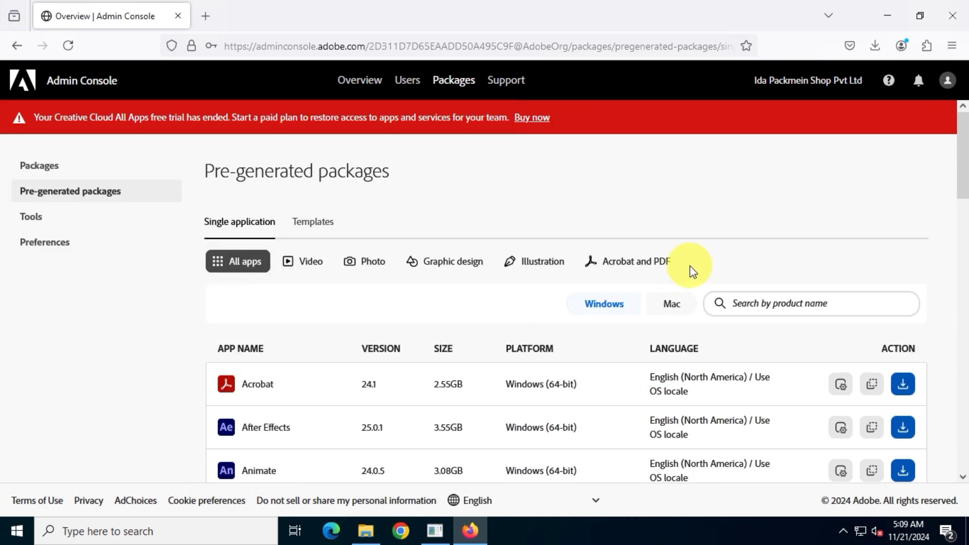
pyautogui.scroll(-2, 616, 217)
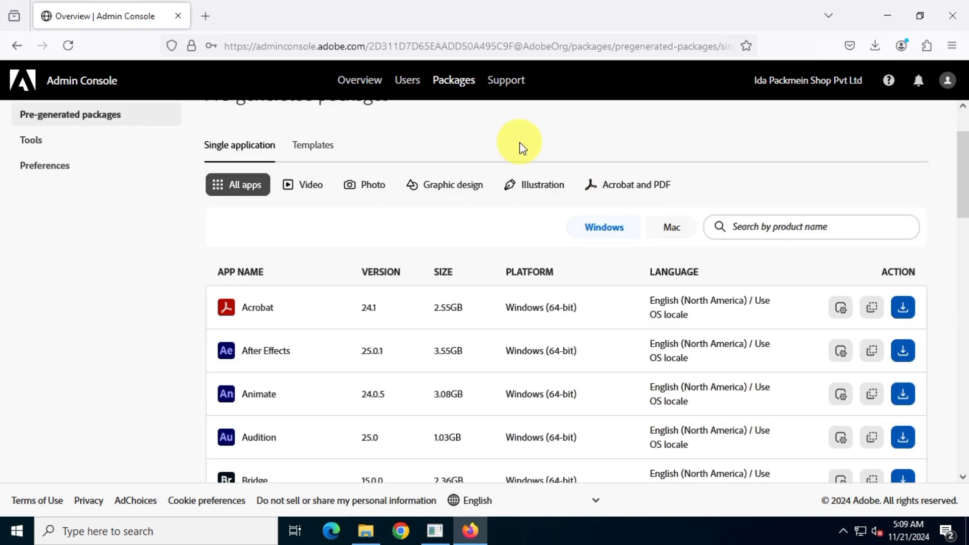
pyautogui.click(359, 81)
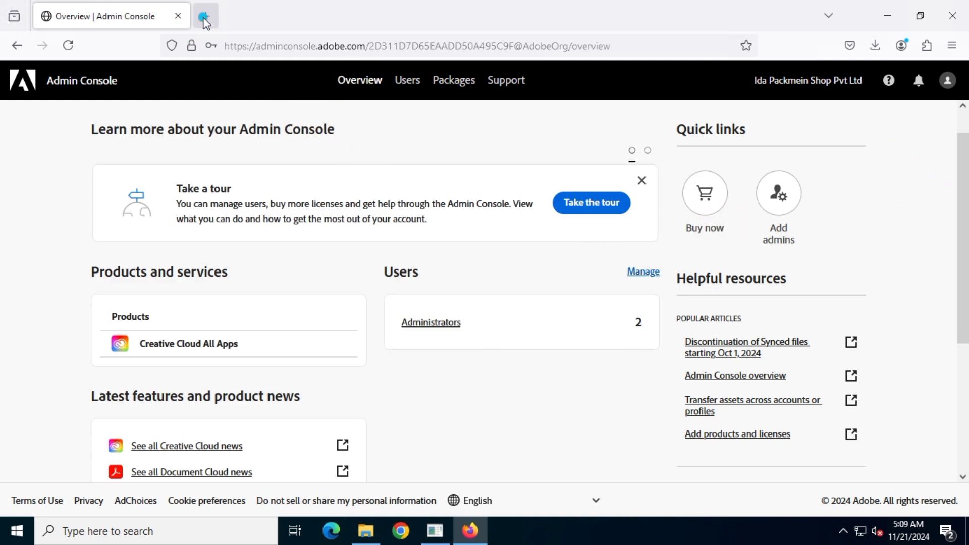
# In a new tab, search Google for 'temp email' and scroll to the temp-mail.io result
pyautogui.click(205, 18)
pyautogui.write('t')
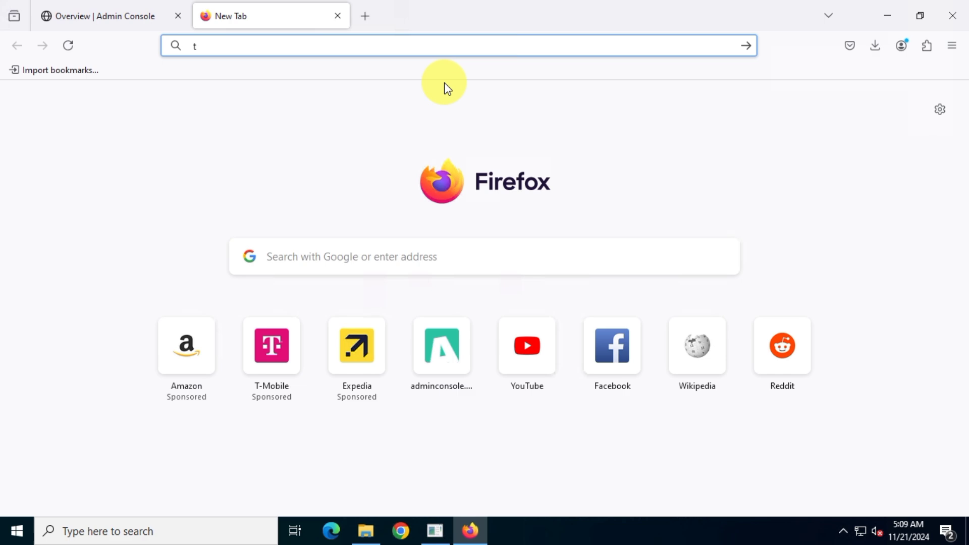
pyautogui.write('emp em')
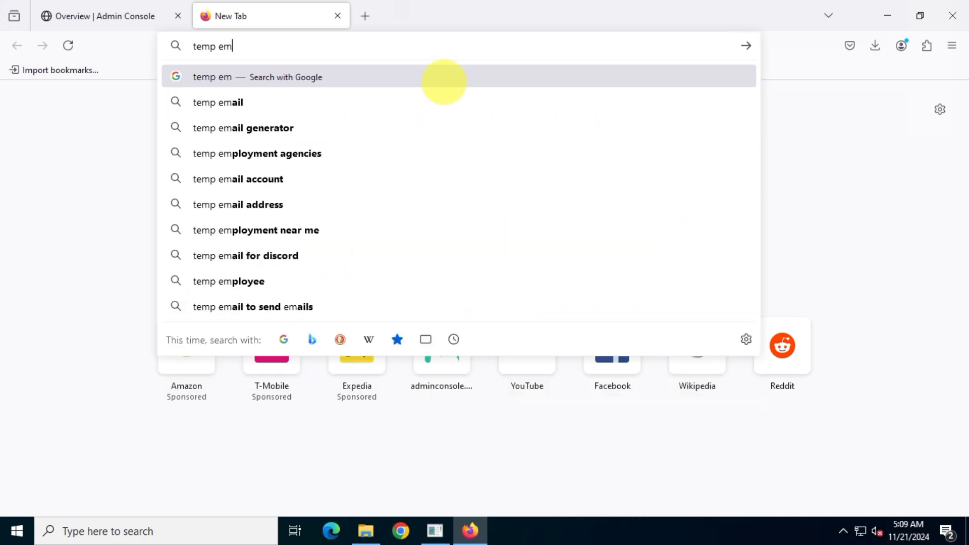
pyautogui.press('Down')
pyautogui.press('Return')
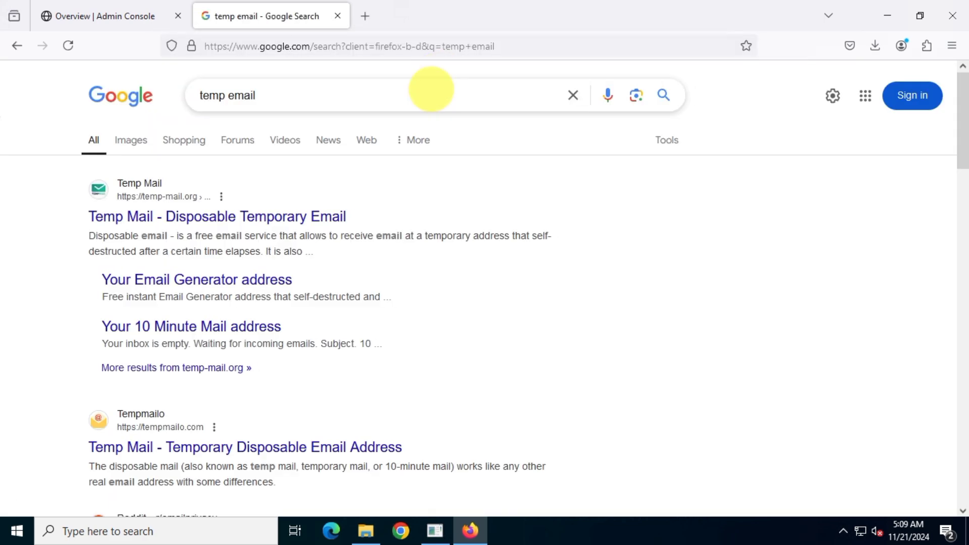
pyautogui.scroll(-4, 853, 236)
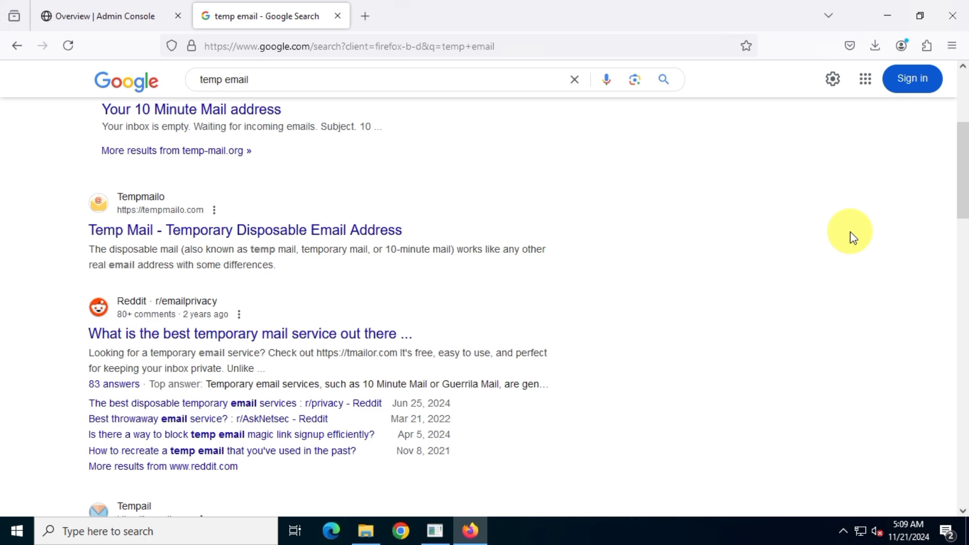
pyautogui.scroll(-7, 853, 237)
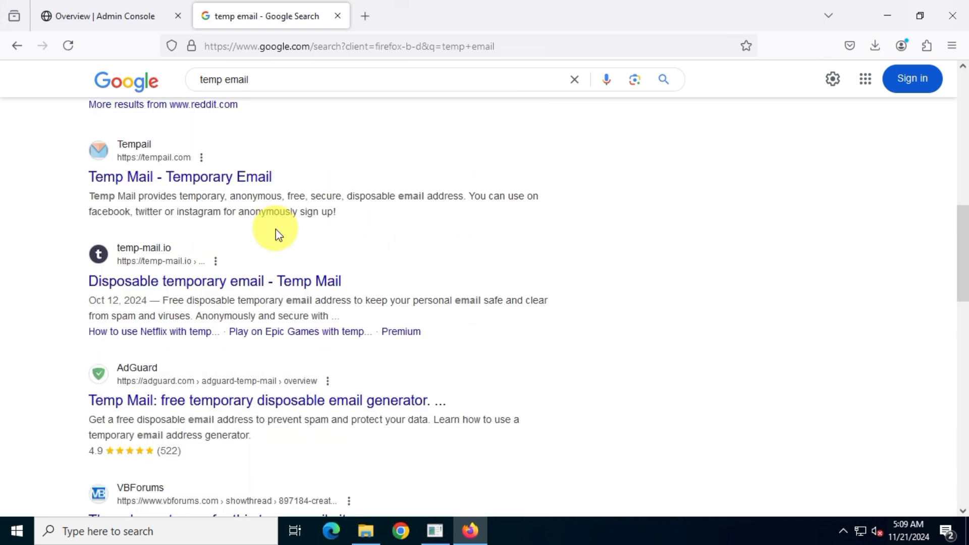
# Open temp-mail.io, copy the generated disposable address, and return to the Admin Console tab
pyautogui.click(226, 281)
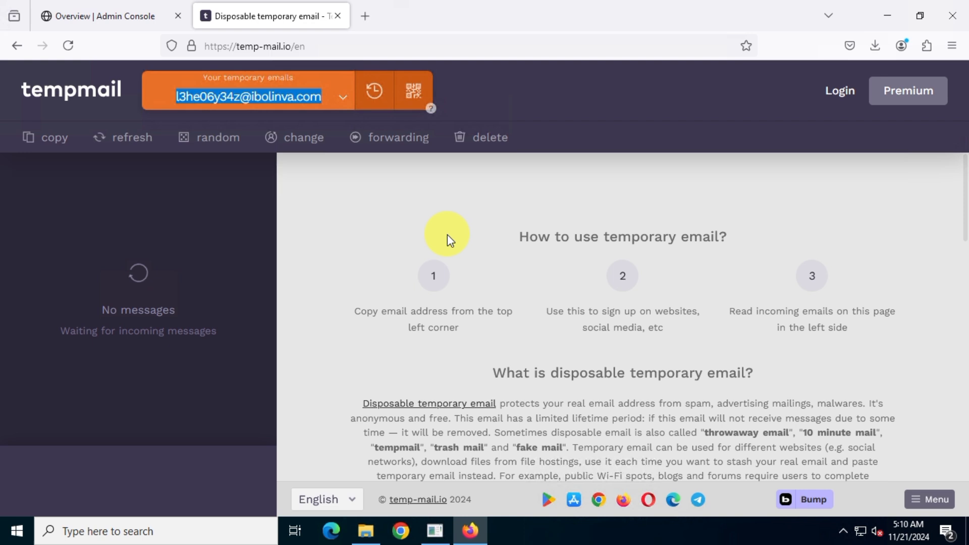
pyautogui.click(342, 104)
pyautogui.click(339, 233)
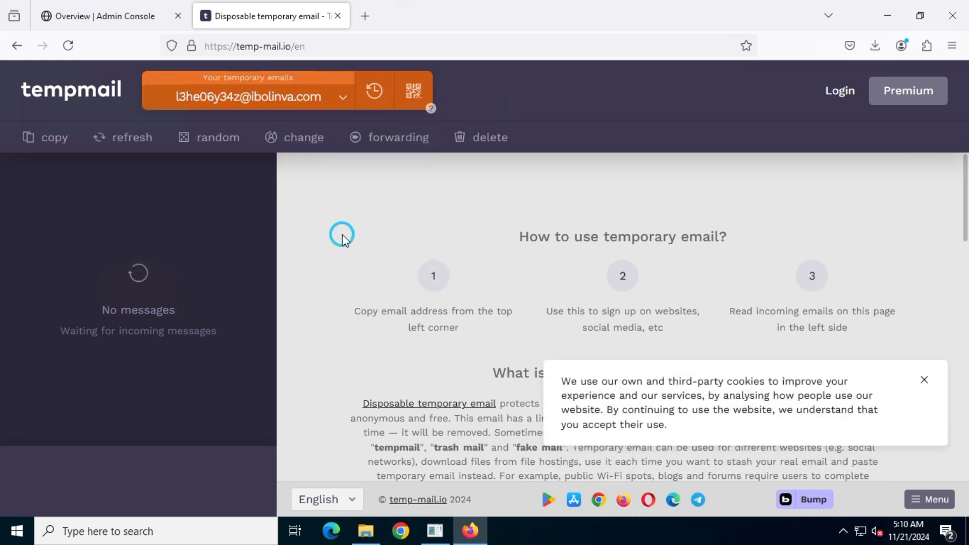
pyautogui.click(260, 109)
pyautogui.click(69, 177)
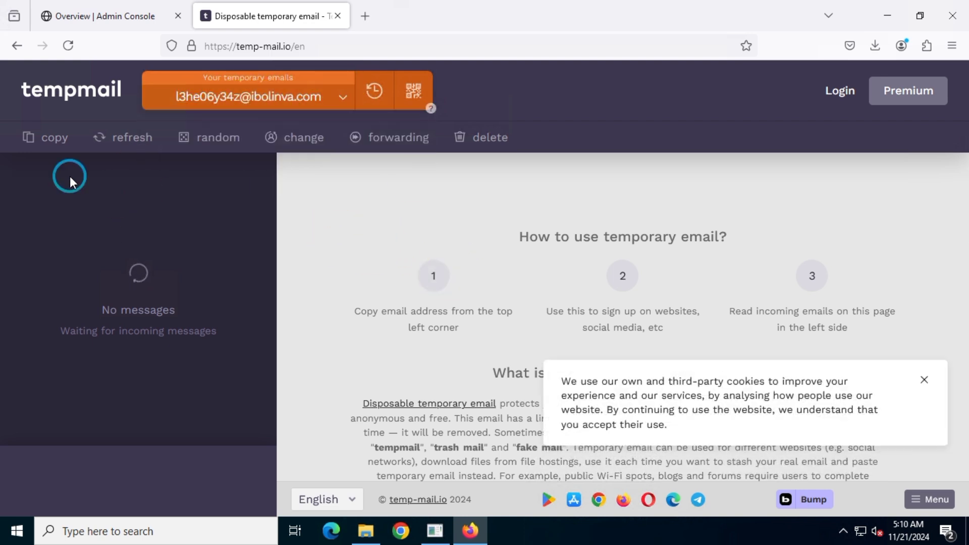
pyautogui.click(47, 148)
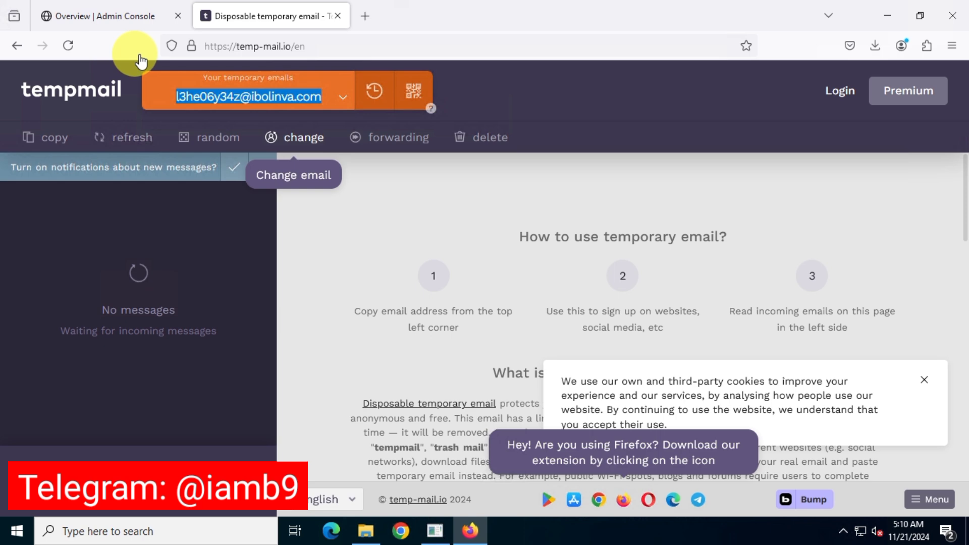
pyautogui.click(107, 16)
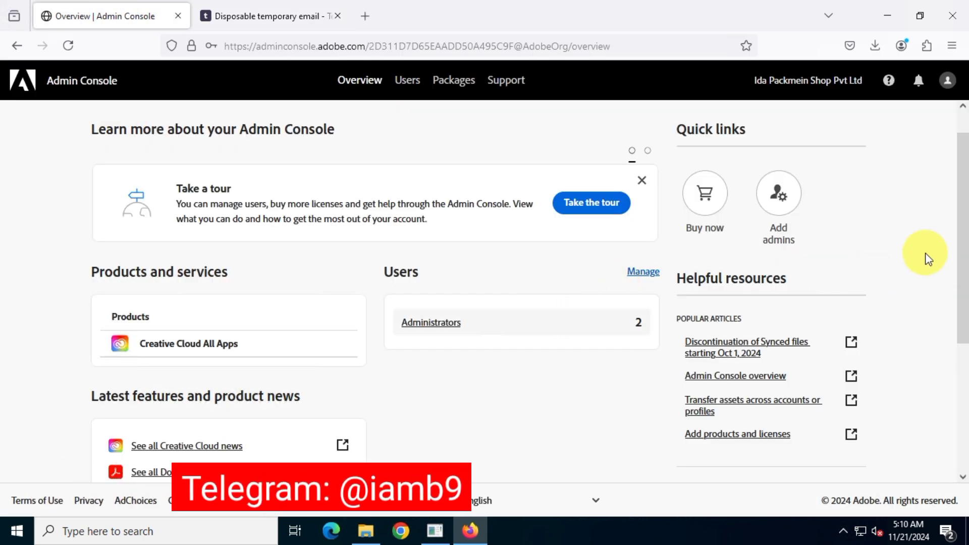
# Start adding an admin, paste the temporary address, and add it as a new user
pyautogui.click(778, 192)
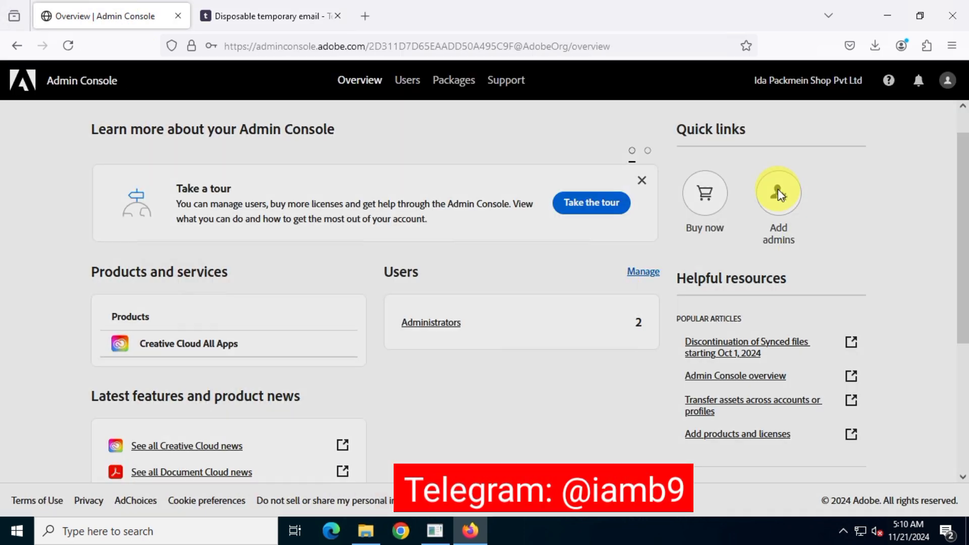
pyautogui.click(187, 257)
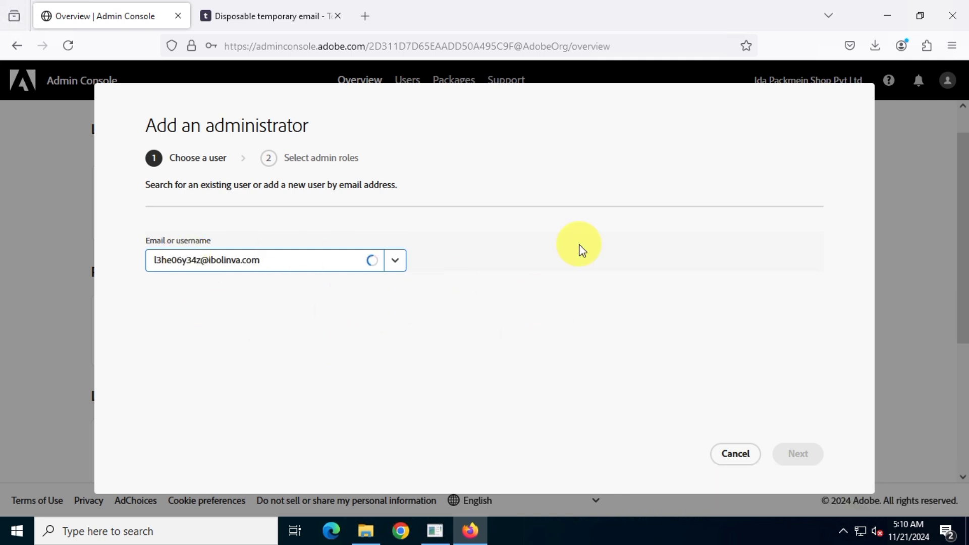
pyautogui.click(395, 260)
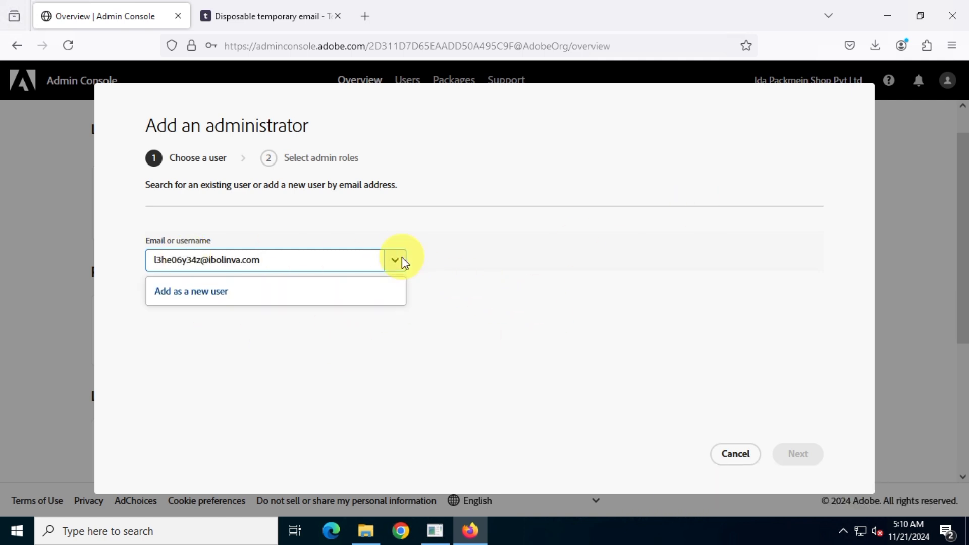
pyautogui.click(208, 298)
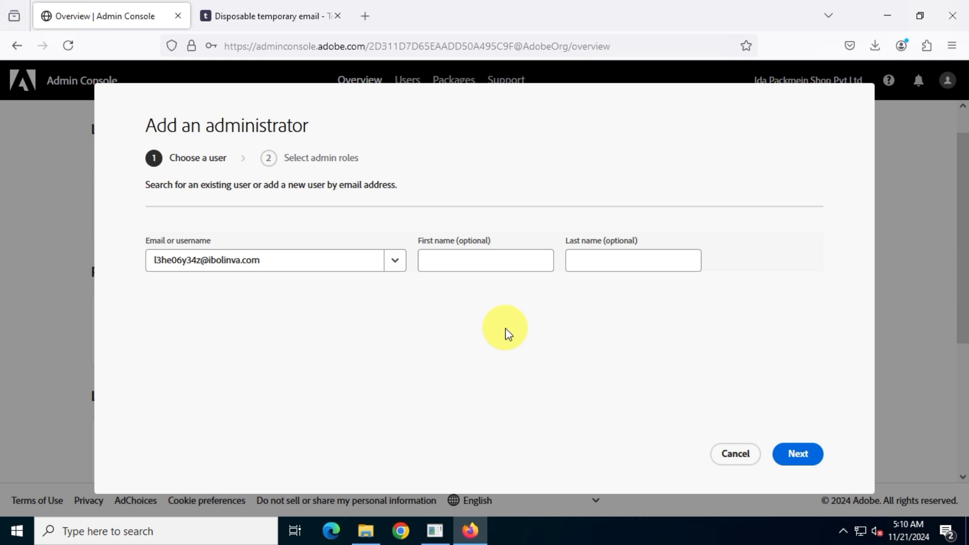
pyautogui.click(798, 454)
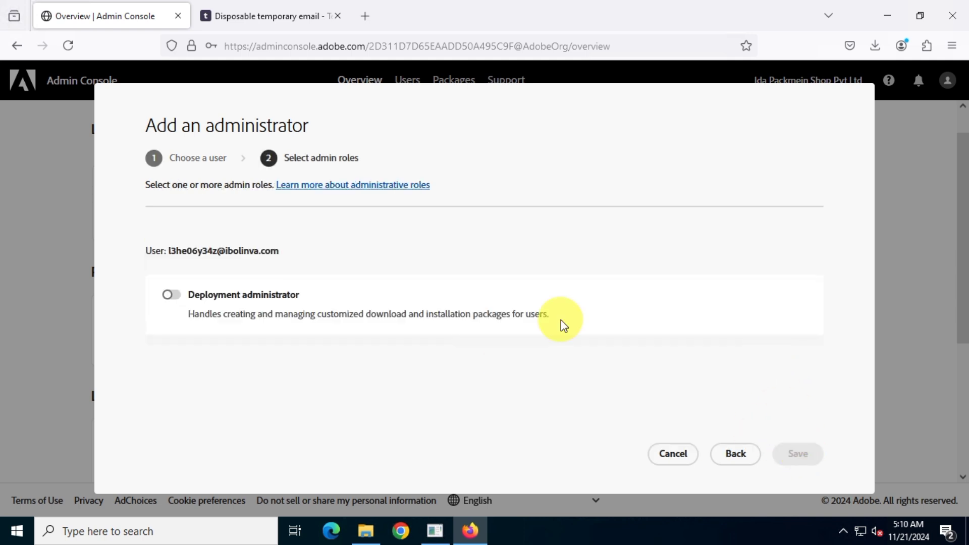
# Grant the Deployment administrator role and save, then check the inbox in the Temp Mail tab
pyautogui.click(170, 295)
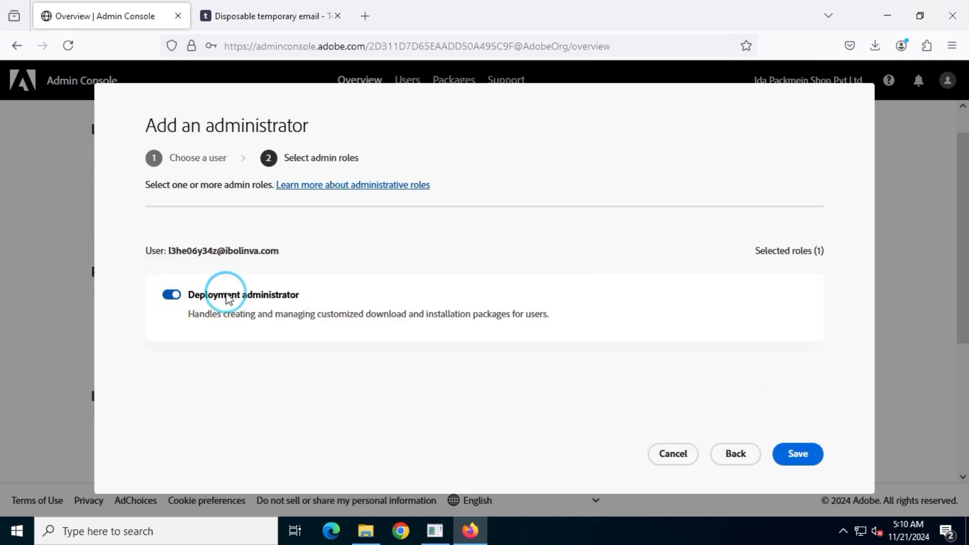
pyautogui.click(298, 300)
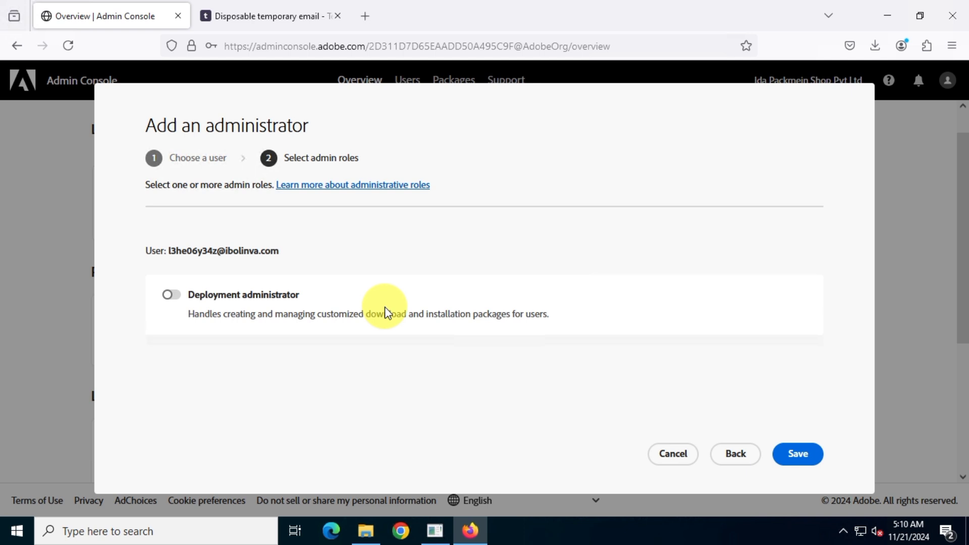
pyautogui.click(169, 295)
pyautogui.moveTo(185, 294); pyautogui.dragTo(268, 316)
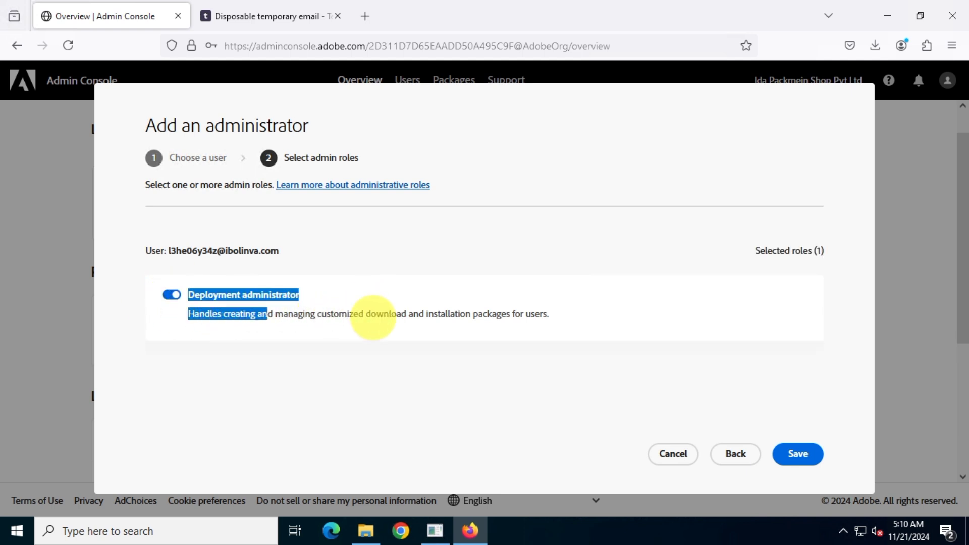
pyautogui.moveTo(373, 317); pyautogui.dragTo(528, 364)
pyautogui.click(529, 363)
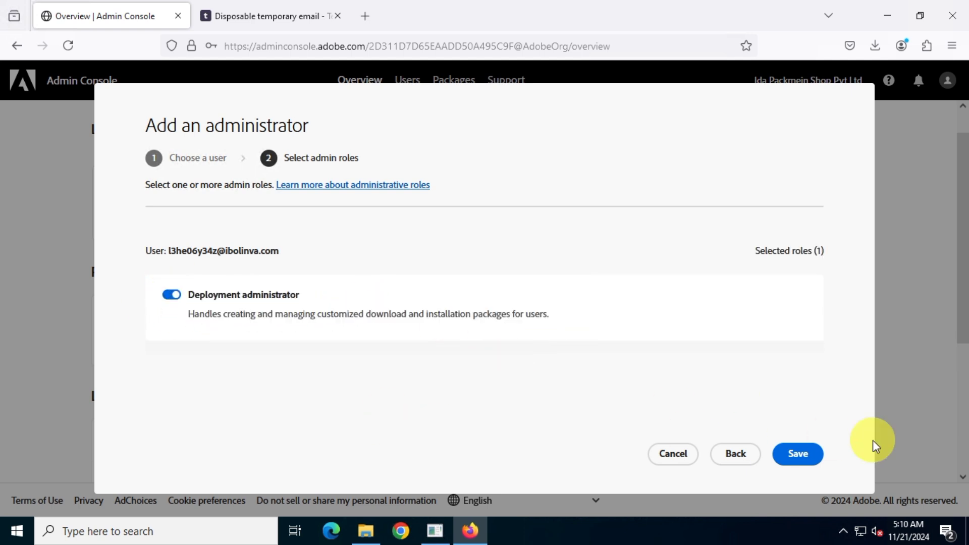
pyautogui.click(798, 453)
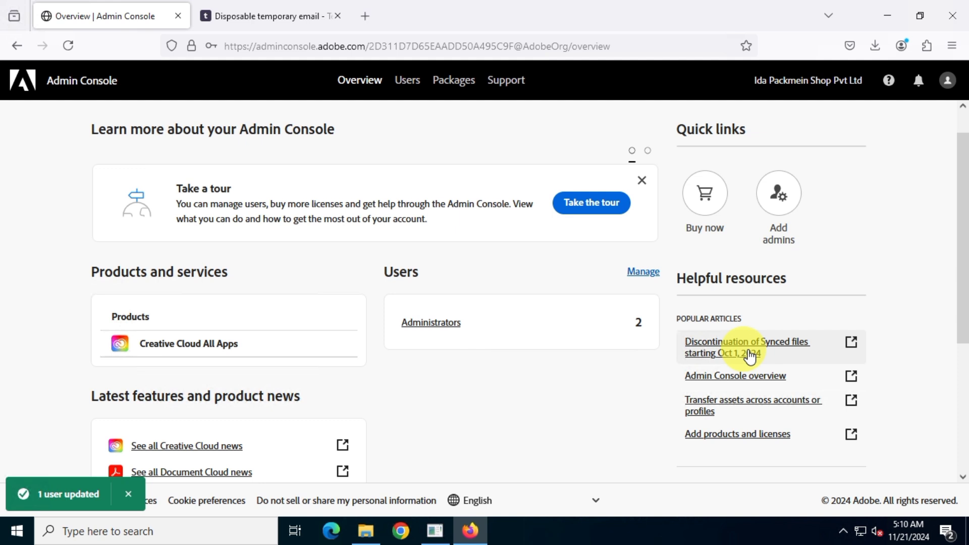
pyautogui.click(406, 79)
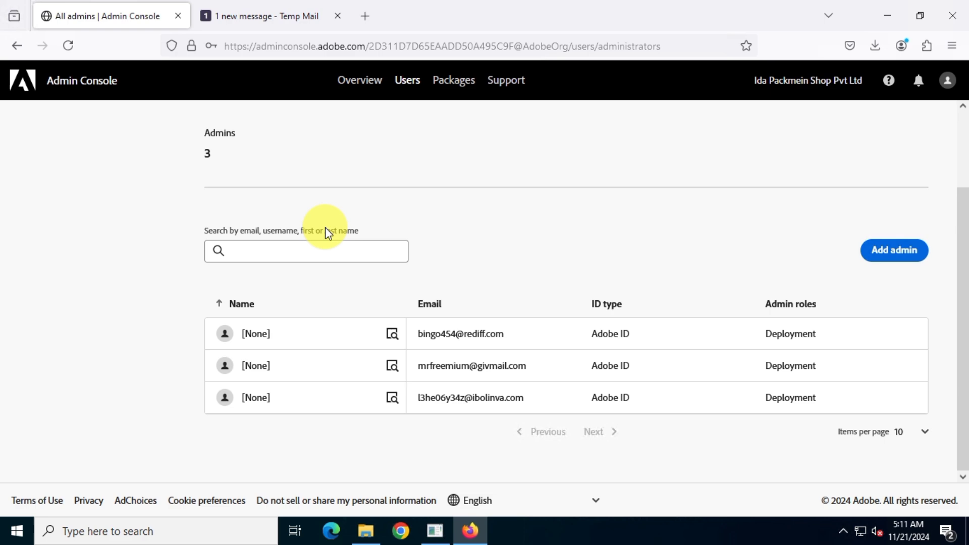
pyautogui.click(251, 17)
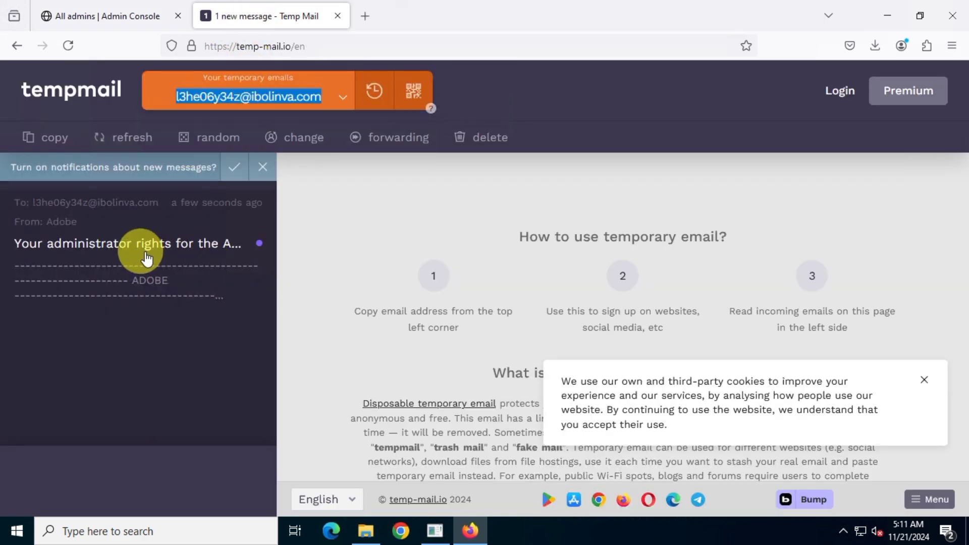
# Open Adobe's administrator-rights email in Temp Mail and read the Deployment Admin details
pyautogui.click(96, 262)
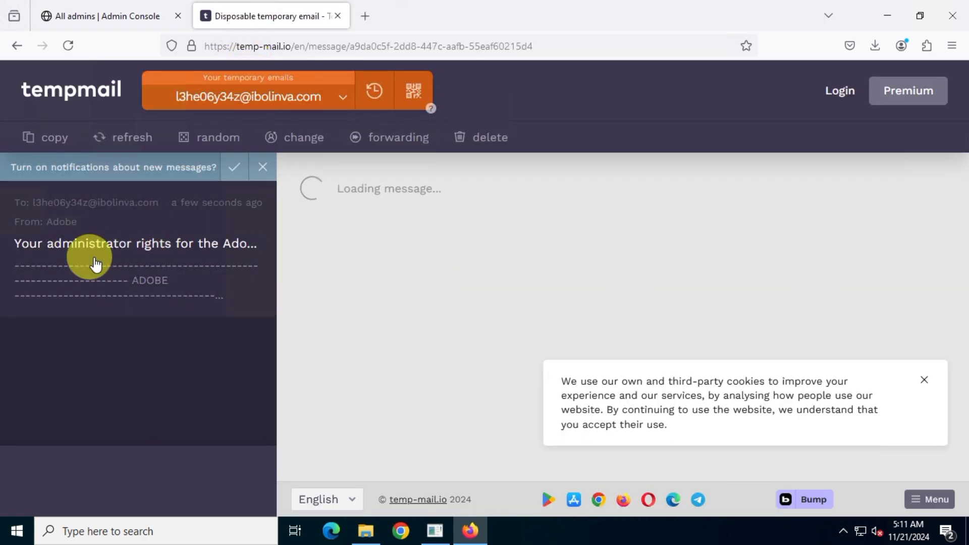
pyautogui.click(922, 378)
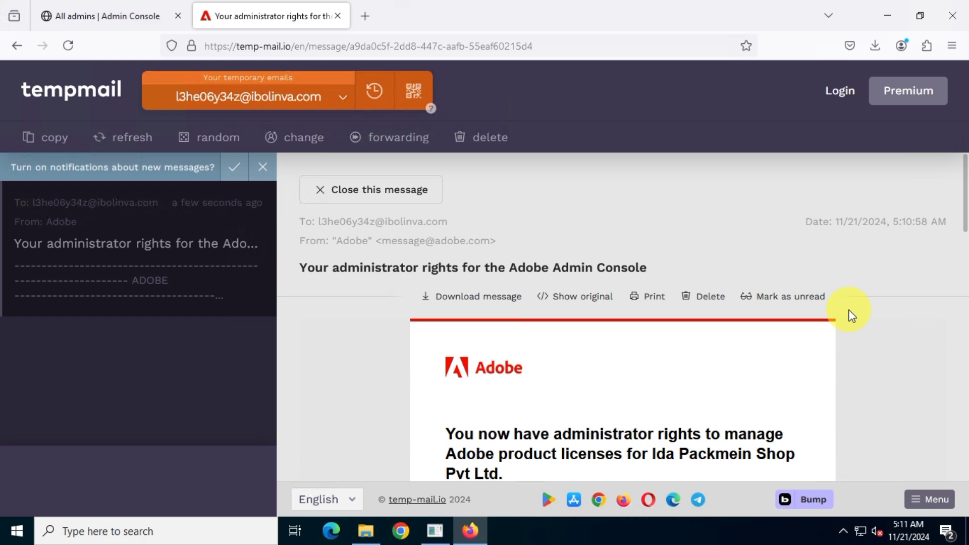
pyautogui.scroll(-2, 439, 316)
pyautogui.moveTo(440, 318); pyautogui.dragTo(681, 350)
pyautogui.scroll(-3, 682, 350)
pyautogui.scroll(-2, 681, 350)
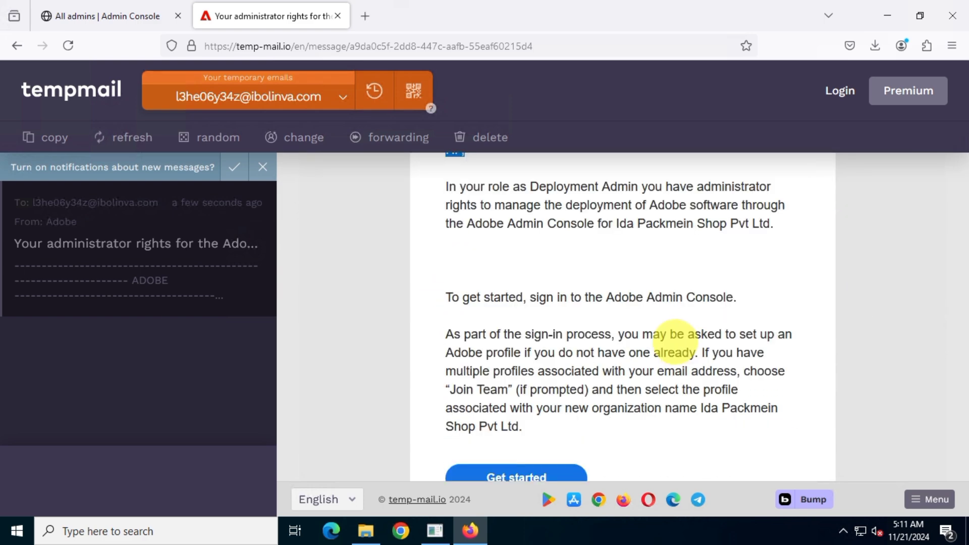
pyautogui.moveTo(530, 187); pyautogui.dragTo(641, 256)
pyautogui.click(631, 283)
pyautogui.scroll(-4, 616, 314)
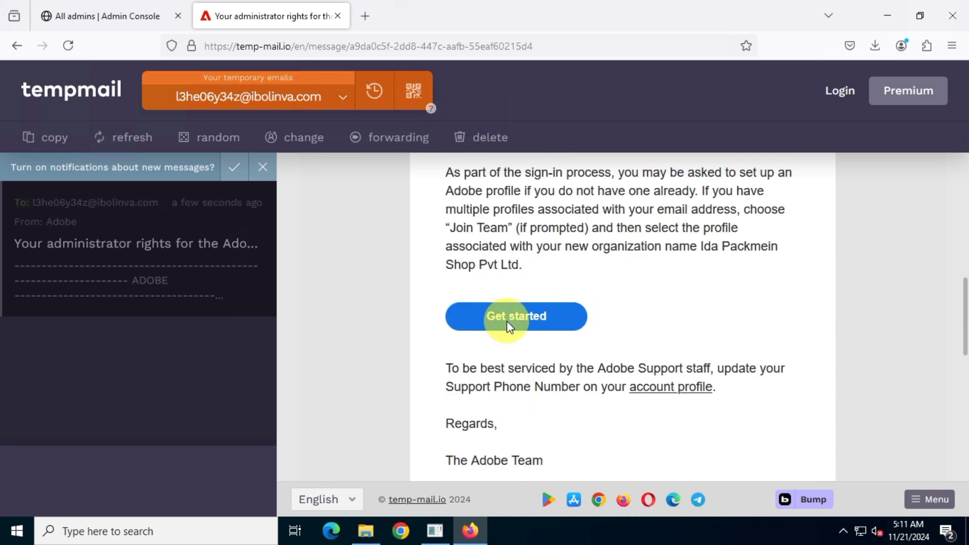
# Copy the email's Get started link address and bring up the Firefox menu
pyautogui.rightClick(537, 319)
pyautogui.click(630, 156)
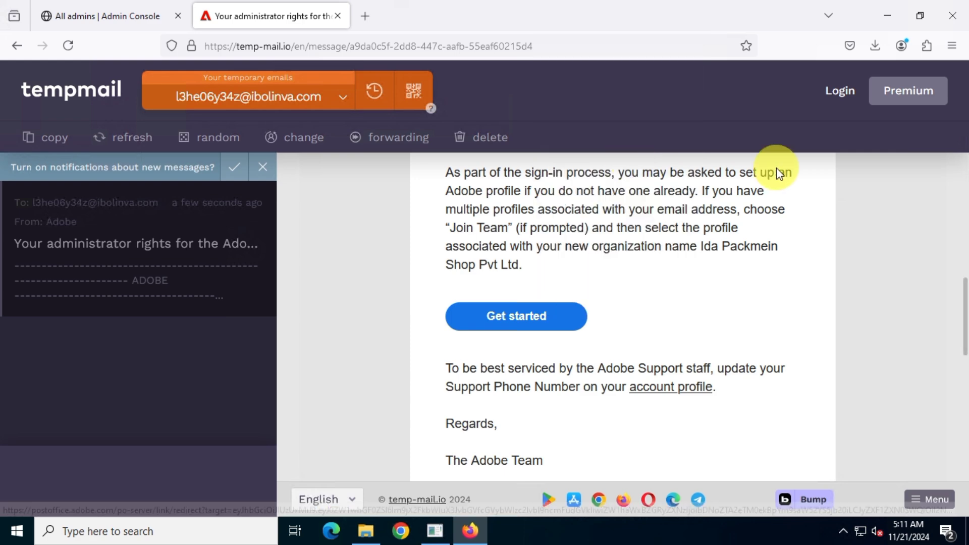
pyautogui.click(951, 46)
# Open a new private window and paste the copied Adobe Get started link
pyautogui.click(829, 142)
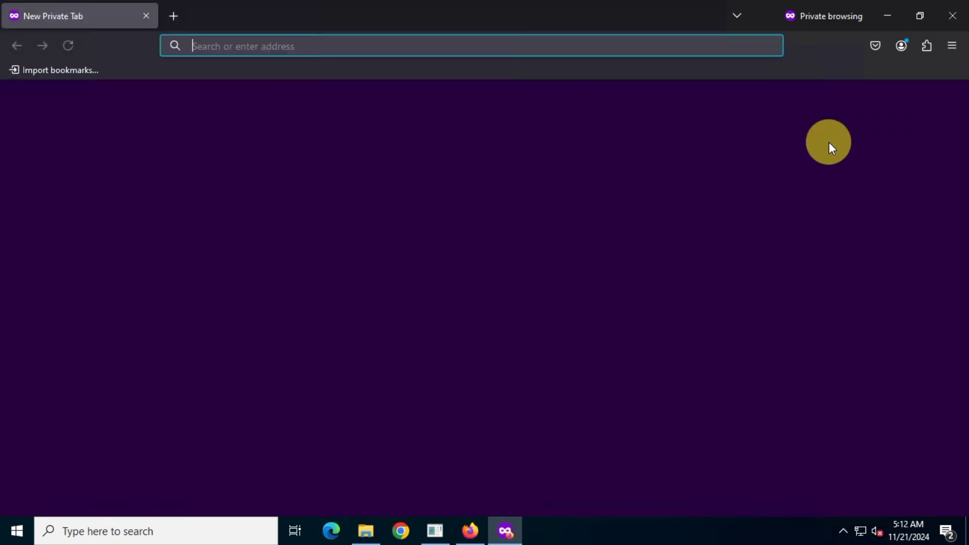
pyautogui.click(729, 283)
pyautogui.rightClick(231, 49)
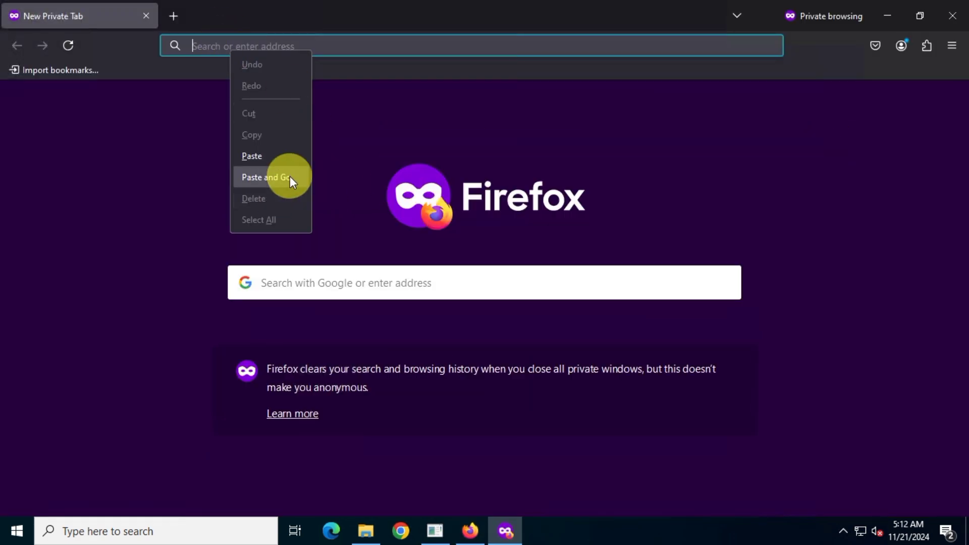
pyautogui.click(291, 179)
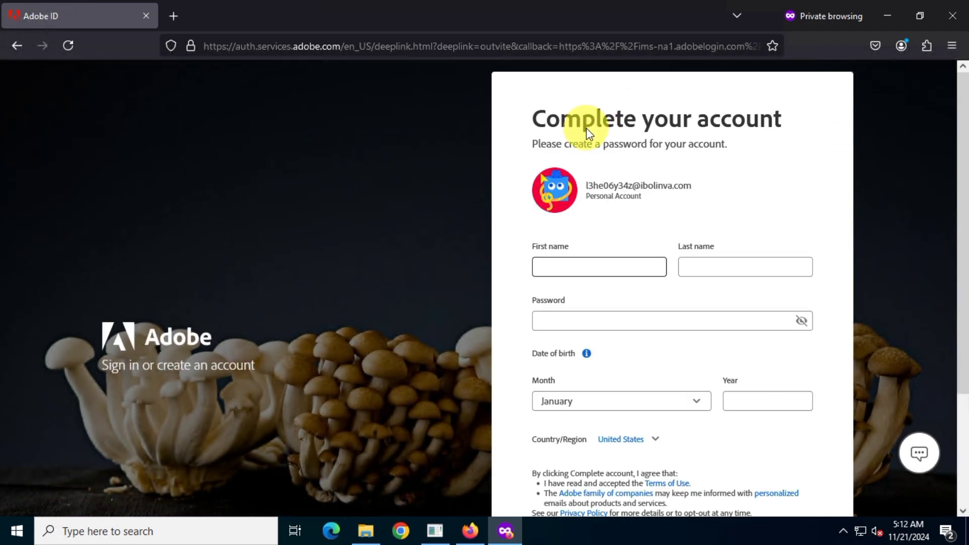
# Fill in first and last name, a password and birth year 1998, then complete the account
pyautogui.tripleClick(779, 111)
pyautogui.click(784, 178)
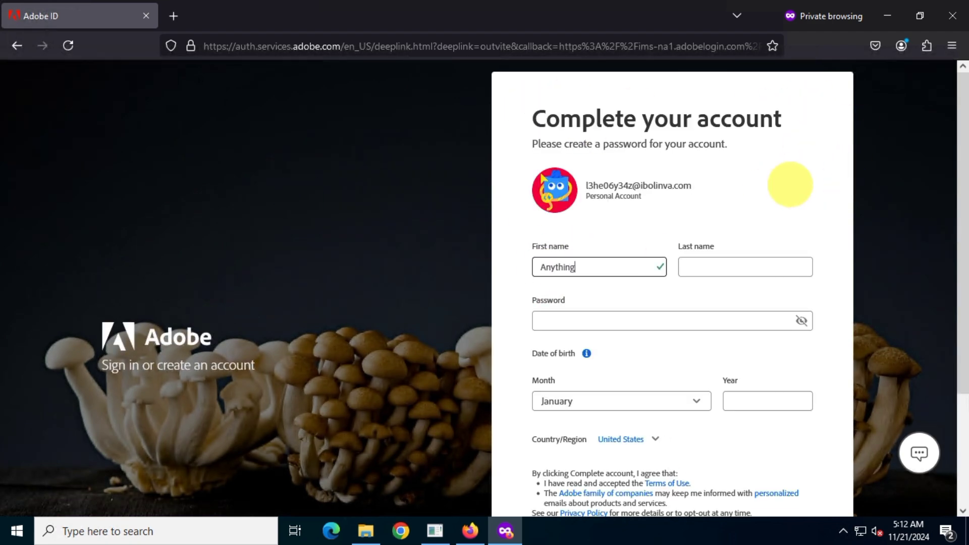
pyautogui.click(763, 257)
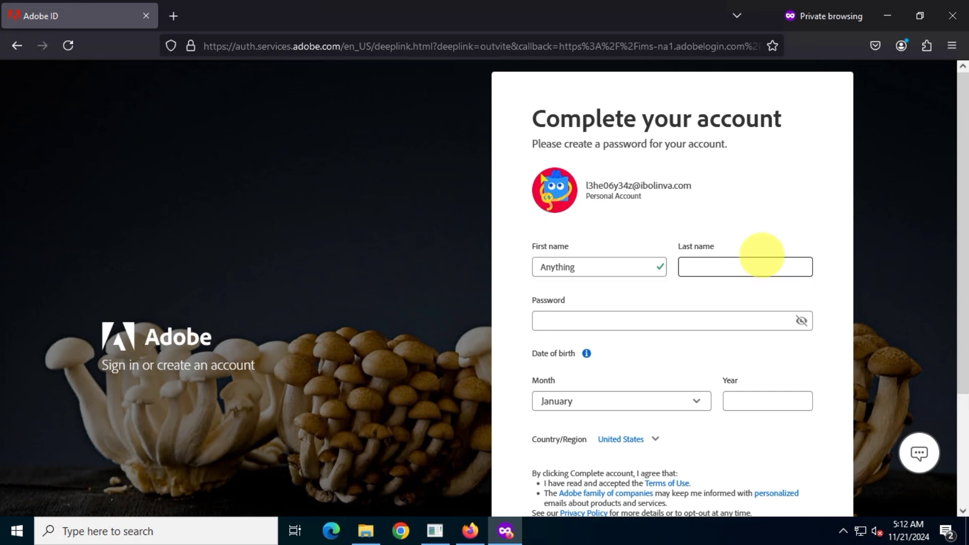
pyautogui.write('Here')
pyautogui.click(649, 323)
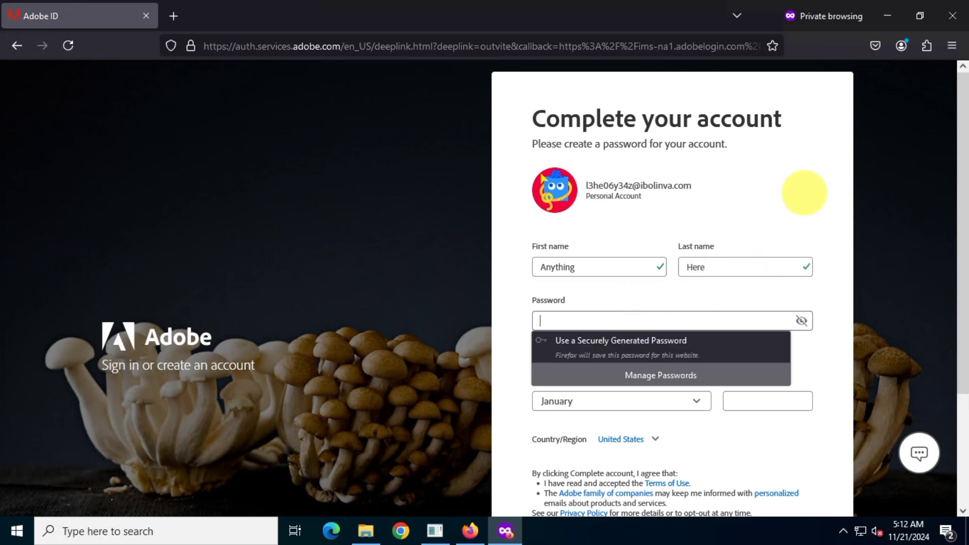
pyautogui.write('a')
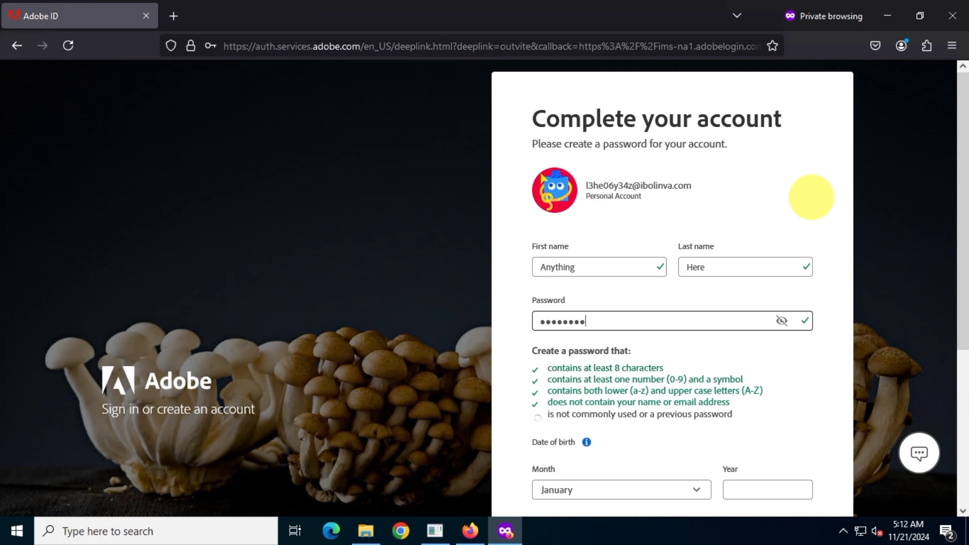
pyautogui.scroll(-2, 720, 342)
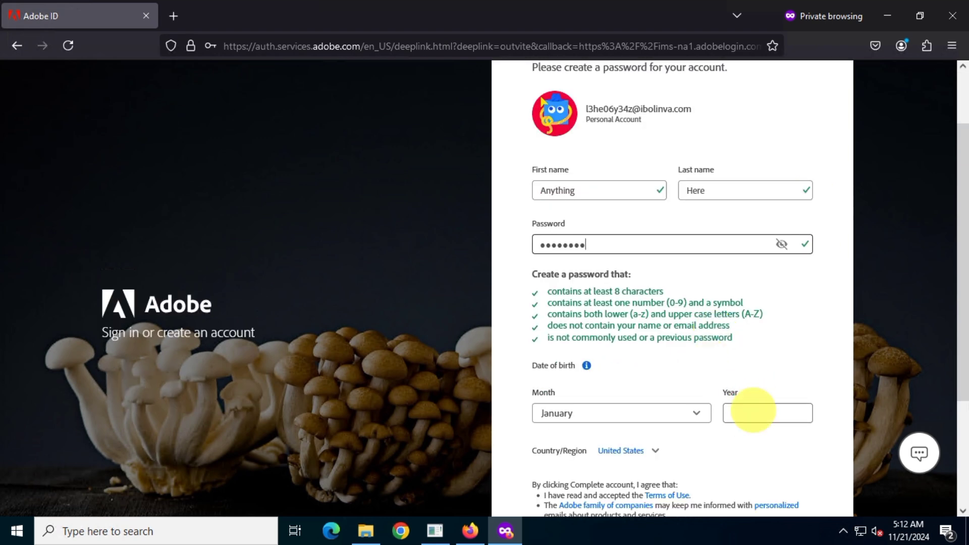
pyautogui.click(752, 411)
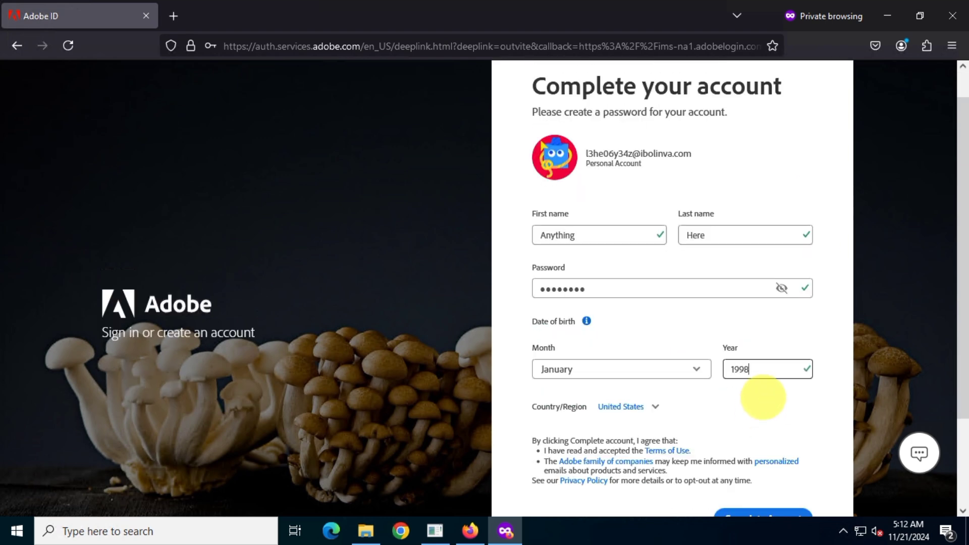
pyautogui.scroll(-3, 702, 428)
pyautogui.click(798, 410)
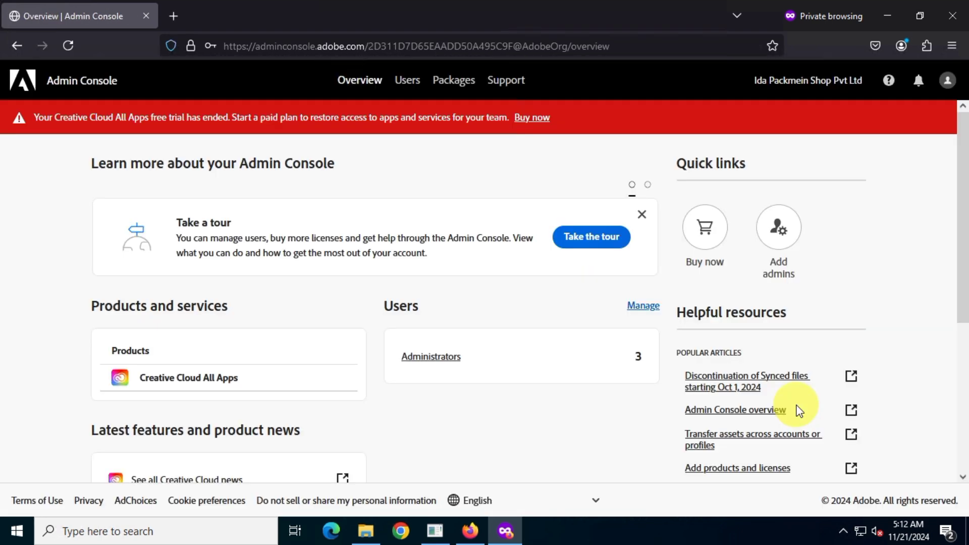
# Open Packages > Pre-generated packages, show 100 per page, and list Windows packages down to Photoshop 26.0
pyautogui.scroll(-2, 450, 152)
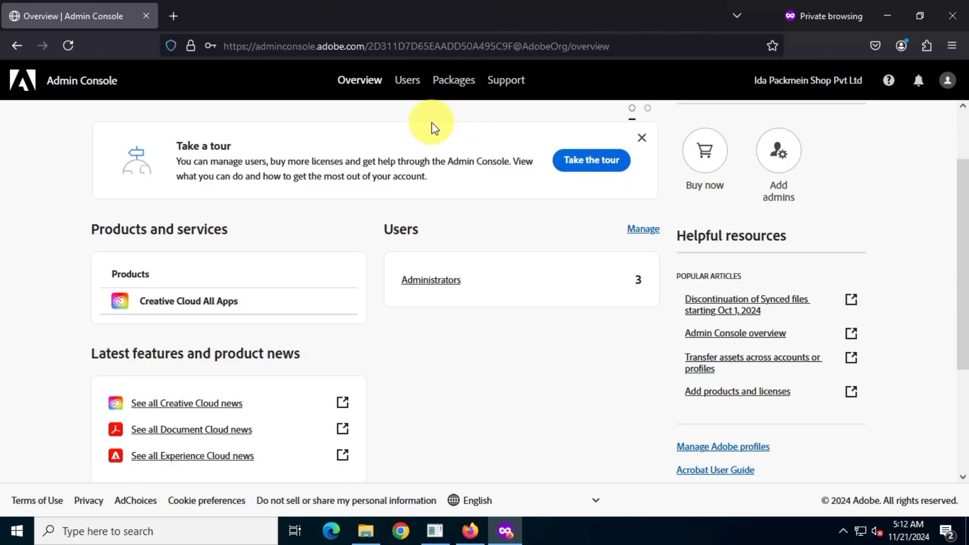
pyautogui.click(457, 83)
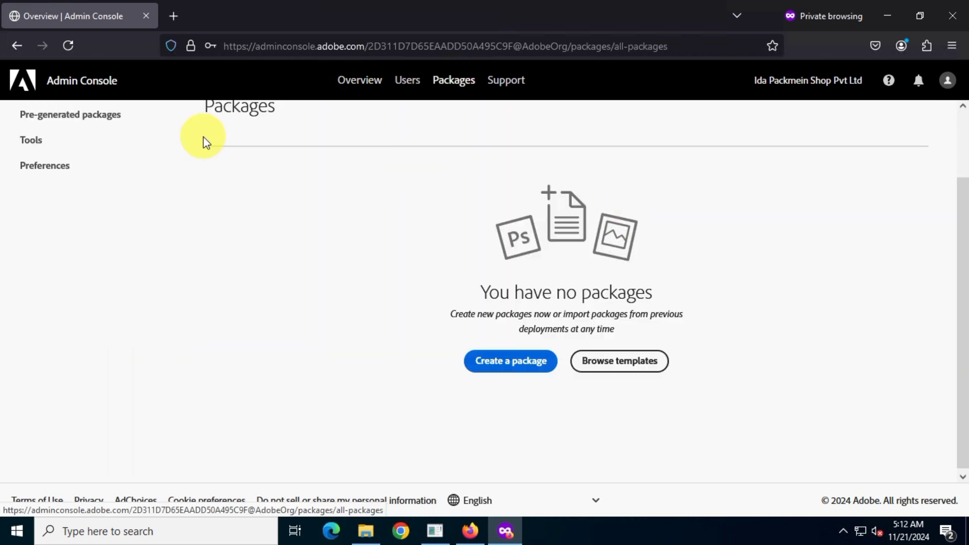
pyautogui.click(74, 121)
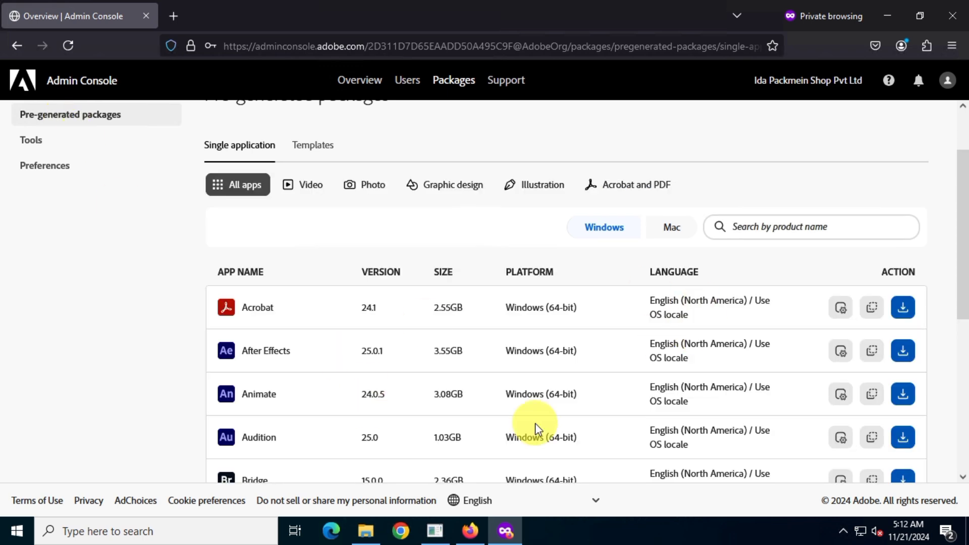
pyautogui.click(671, 226)
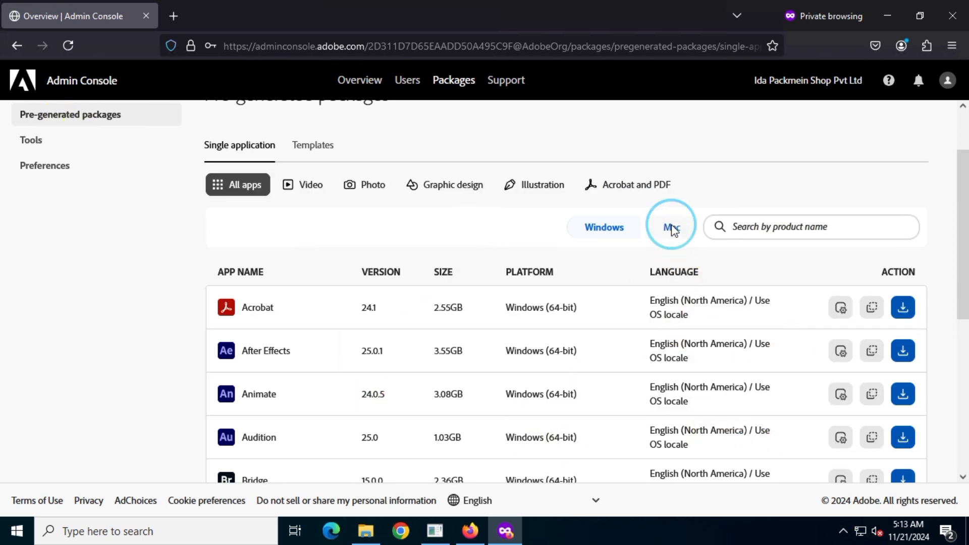
pyautogui.scroll(-6, 492, 377)
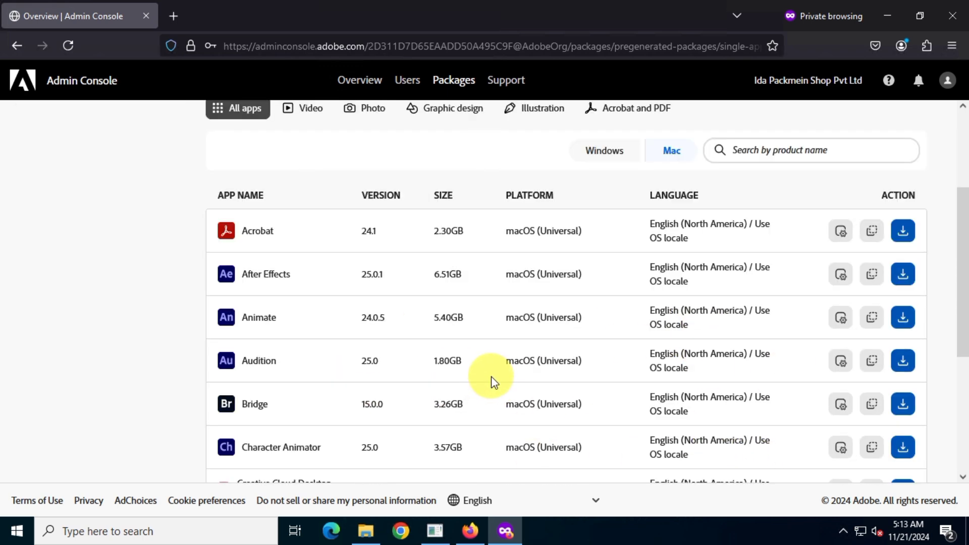
pyautogui.click(920, 430)
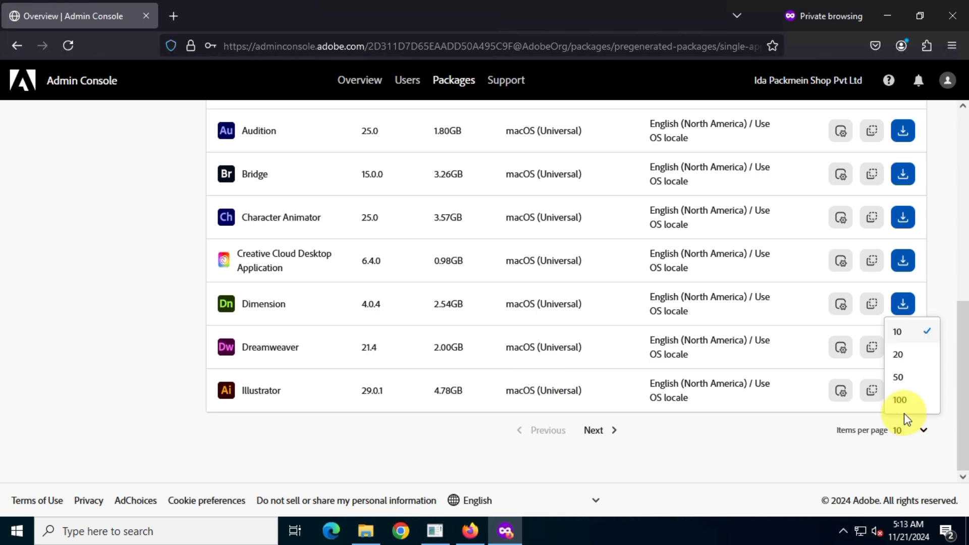
pyautogui.scroll(-8, 711, 377)
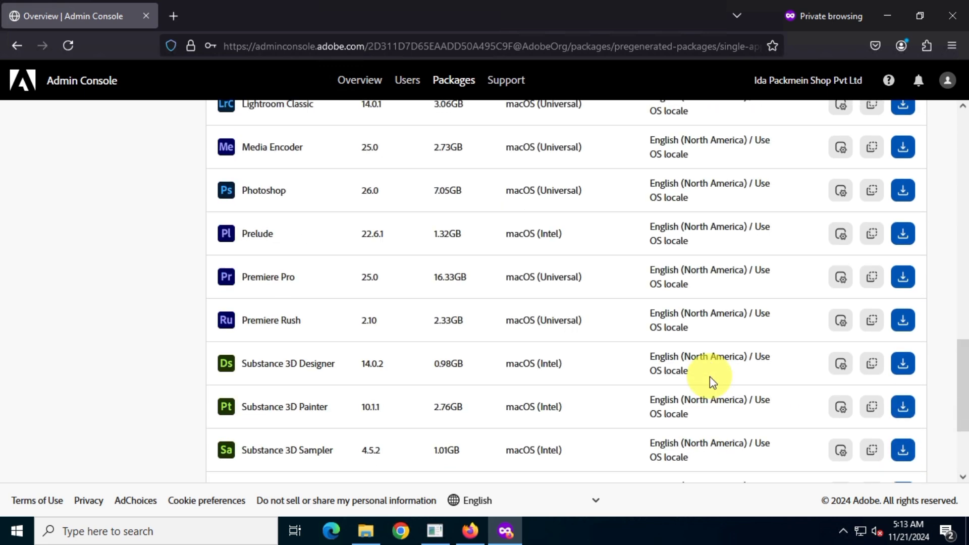
pyautogui.scroll(15, 710, 376)
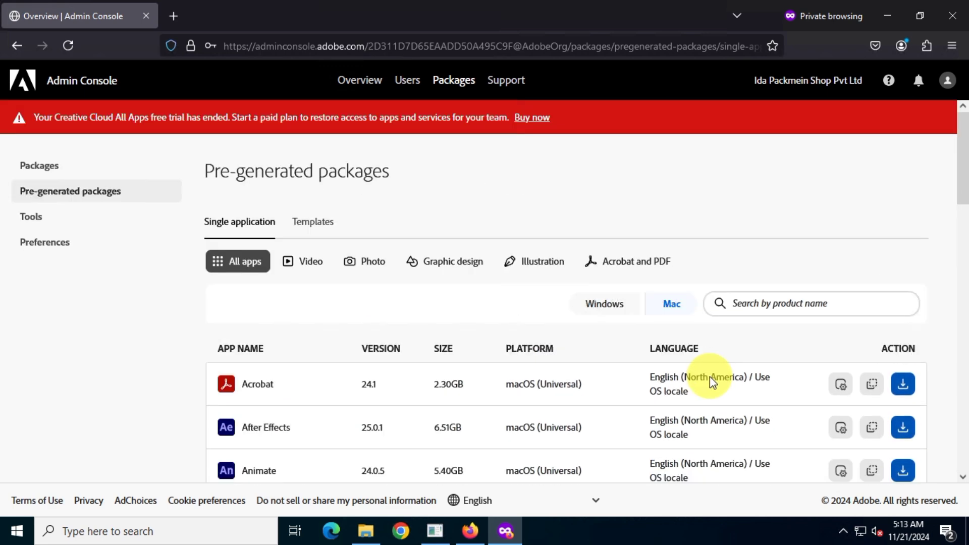
pyautogui.click(605, 305)
pyautogui.scroll(-3, 586, 321)
pyautogui.scroll(-20, 586, 321)
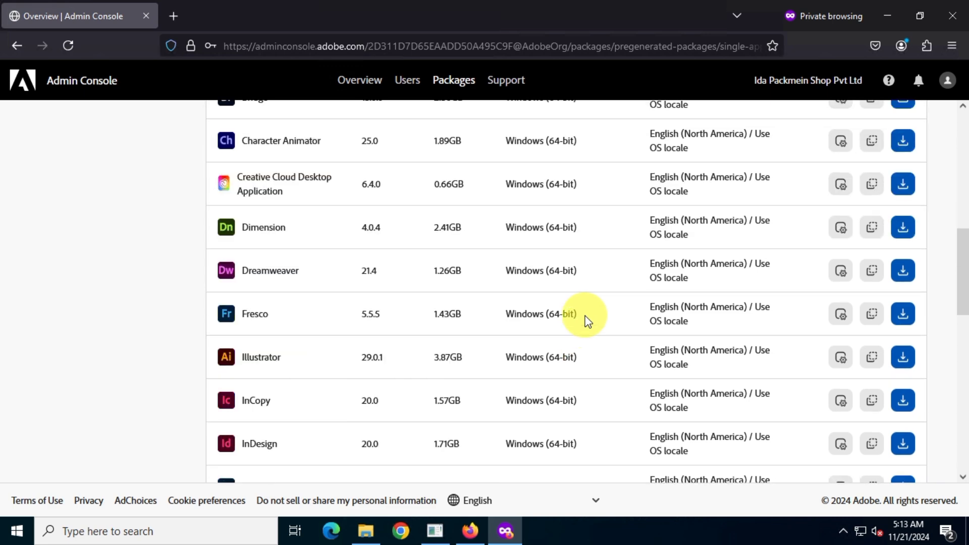
pyautogui.scroll(6, 587, 321)
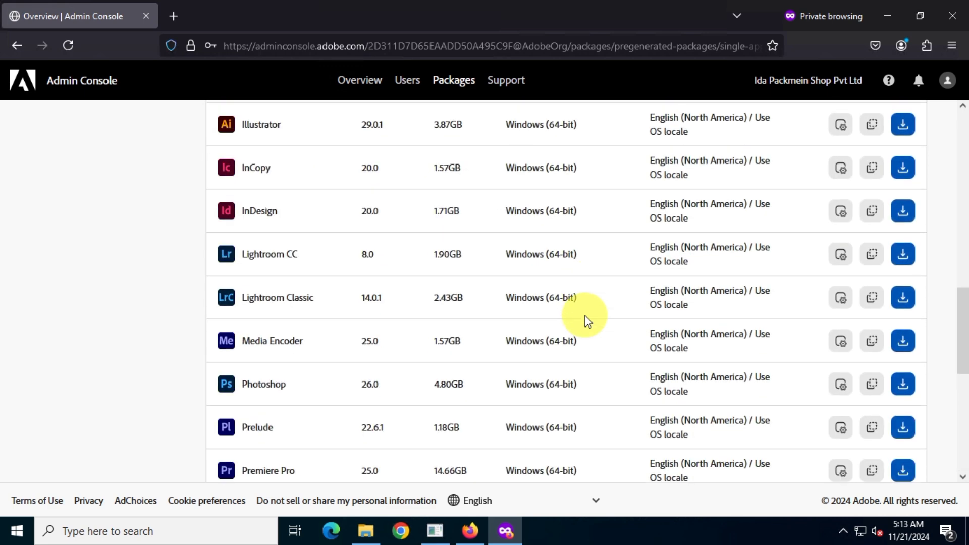
# Extract Photoshop_en_US_WIN_64.zip with 7-Zip into its own Photoshop_en_US_WIN_64 folder
pyautogui.press('super+d')
pyautogui.click(374, 530)
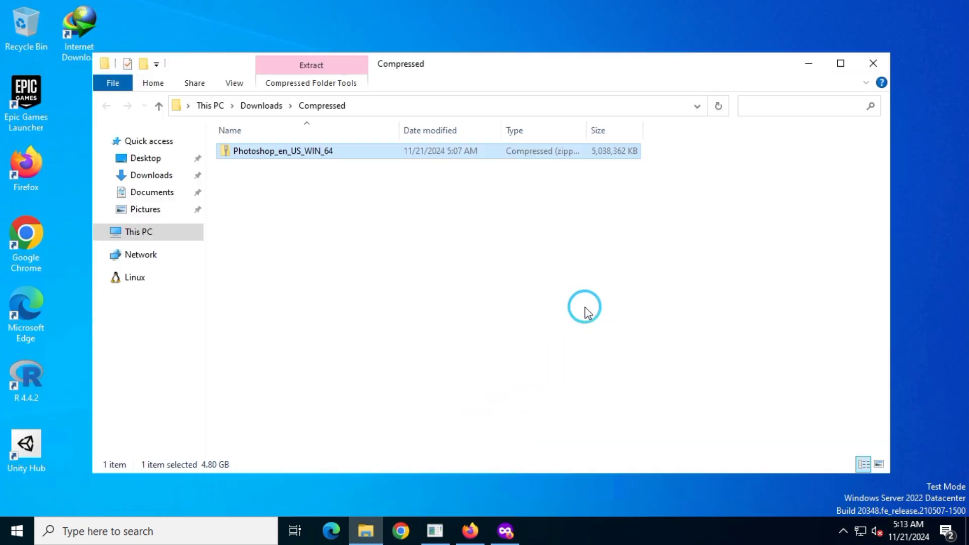
pyautogui.click(380, 151)
pyautogui.rightClick(380, 149)
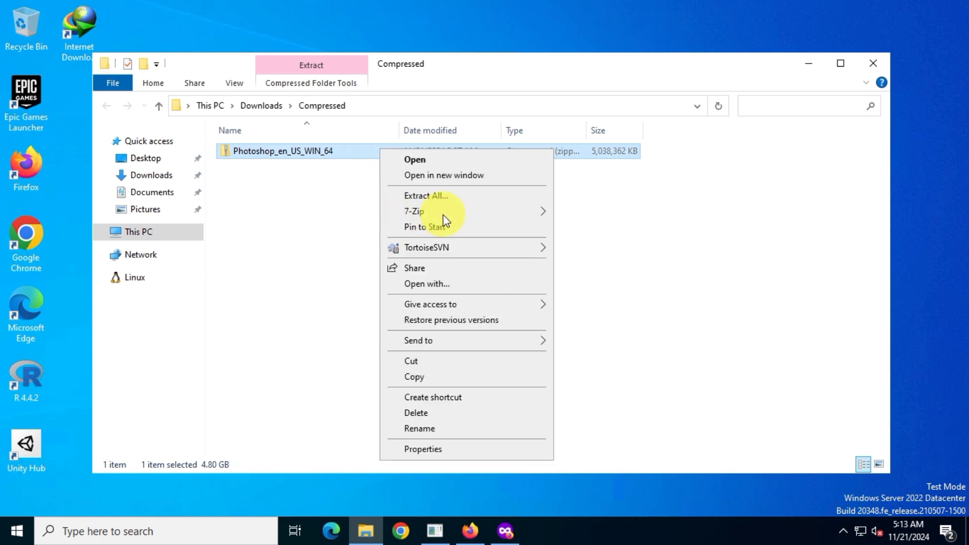
pyautogui.moveTo(469, 213)
pyautogui.click(674, 275)
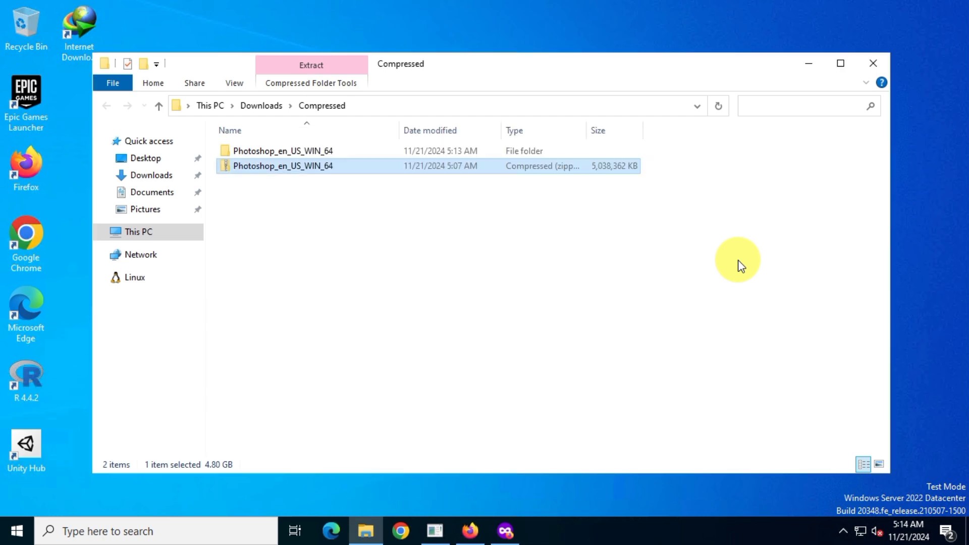
# Navigate into Photoshop_en_US_WIN_64\Photoshop\Build and select setup
pyautogui.doubleClick(295, 151)
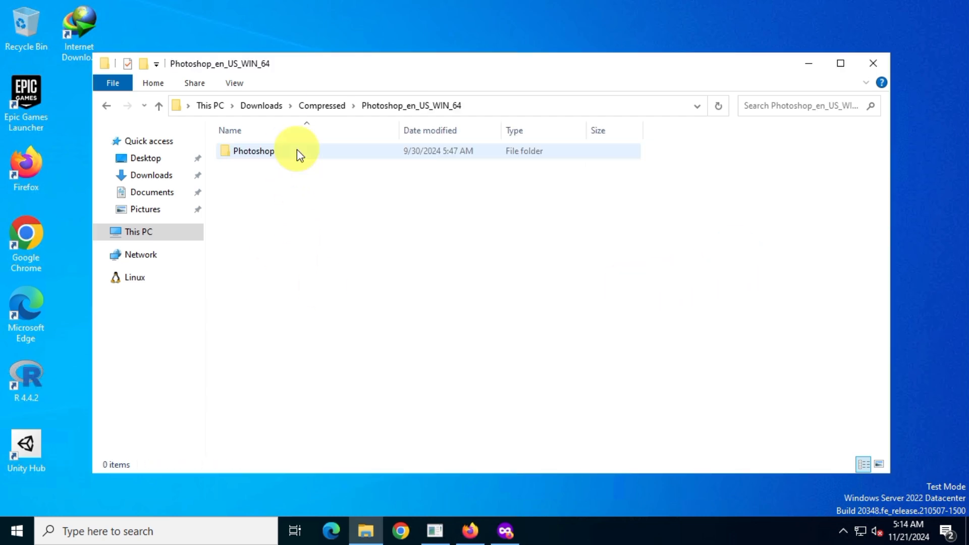
pyautogui.doubleClick(297, 150)
pyautogui.doubleClick(290, 151)
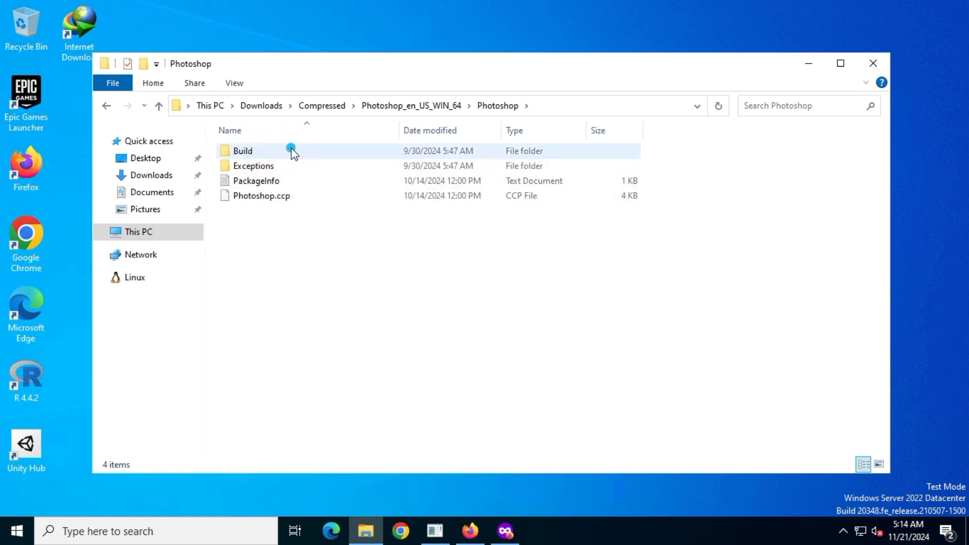
pyautogui.click(252, 198)
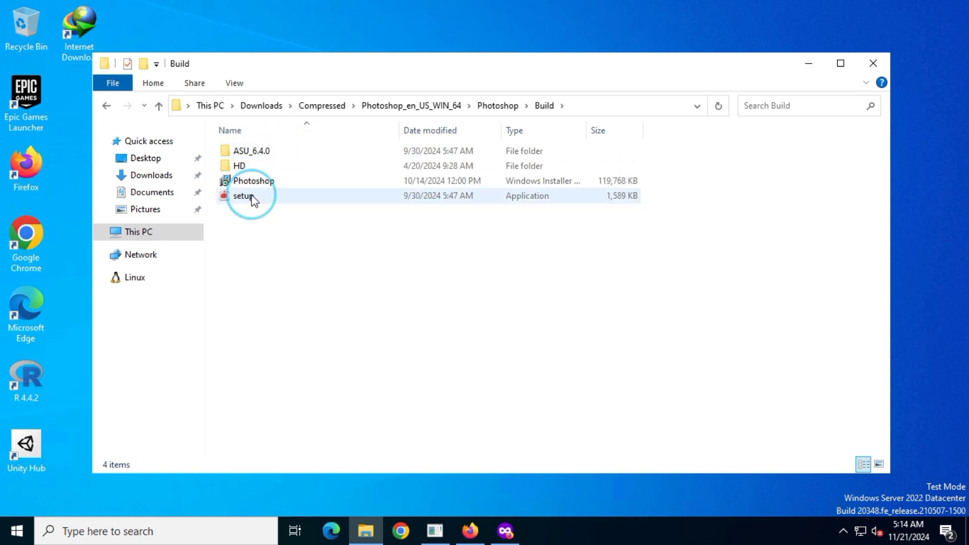
# Run the Photoshop setup from the Build folder, then minimize the folder window while it installs
pyautogui.rightClick(287, 196)
pyautogui.click(423, 218)
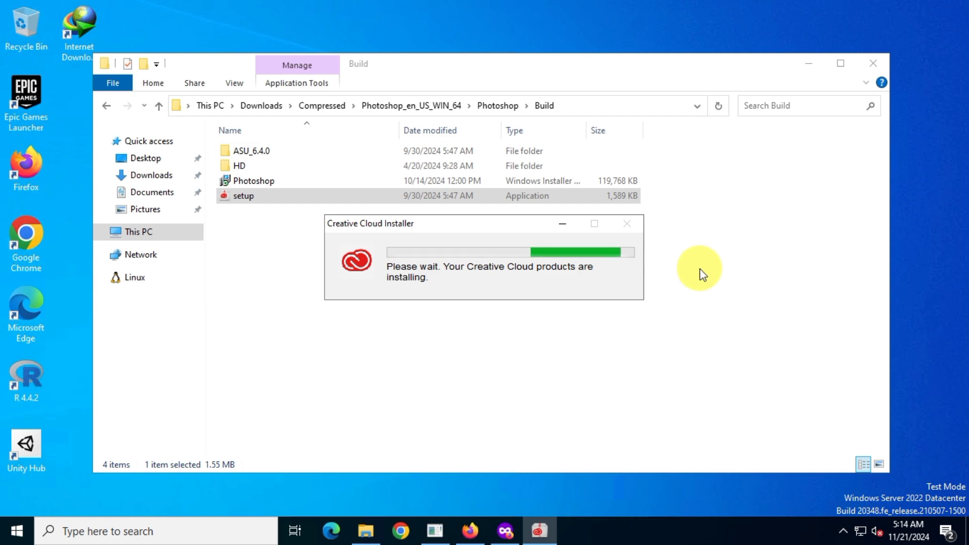
pyautogui.click(808, 63)
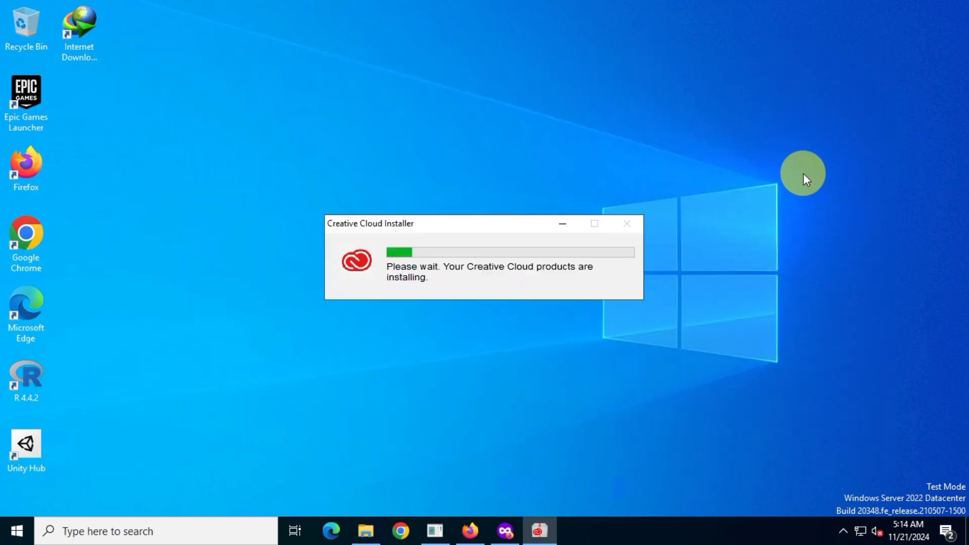